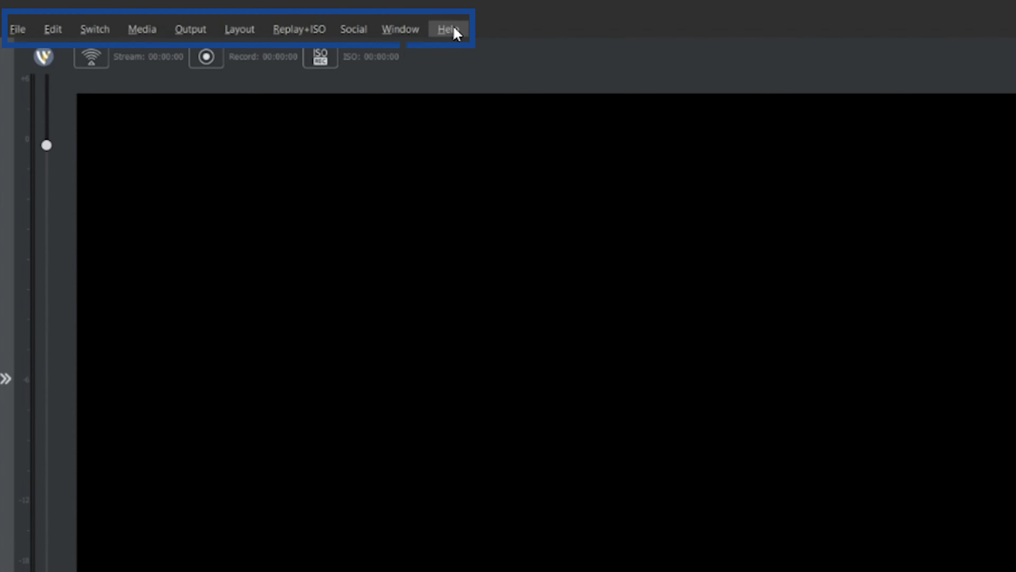
Step: Open Preferences from the File menu, showing Advanced settings with a 60 fps display rate
click(20, 32)
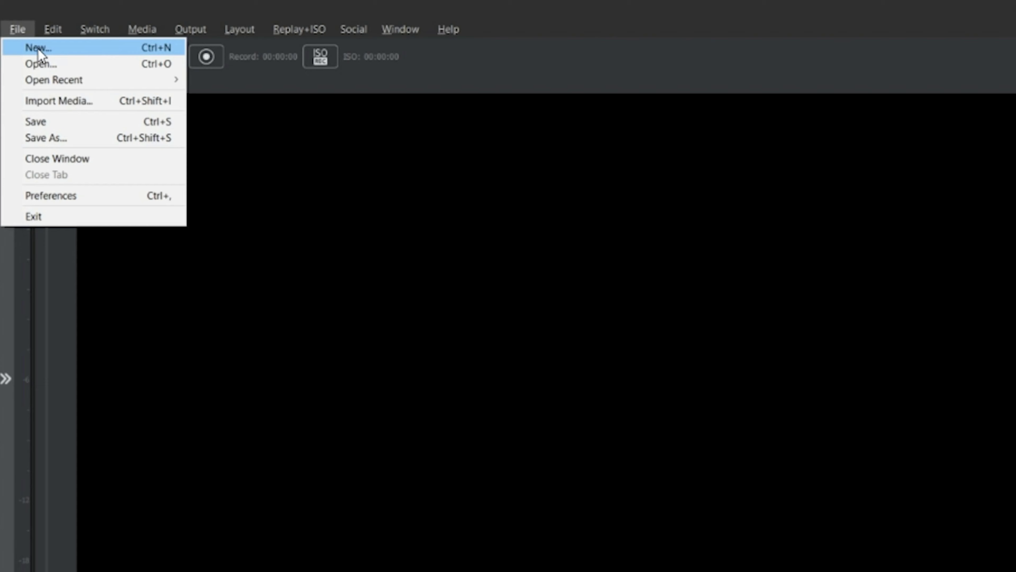
click(74, 198)
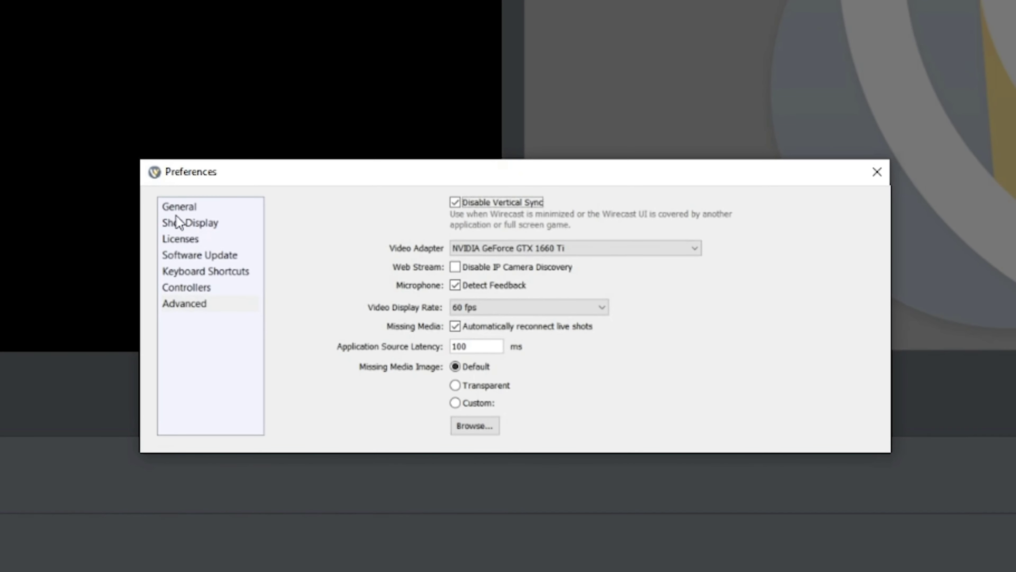
Step: In General preferences, set Transition Buttons to 2, then back to 3 to restore 3D Plane
click(214, 208)
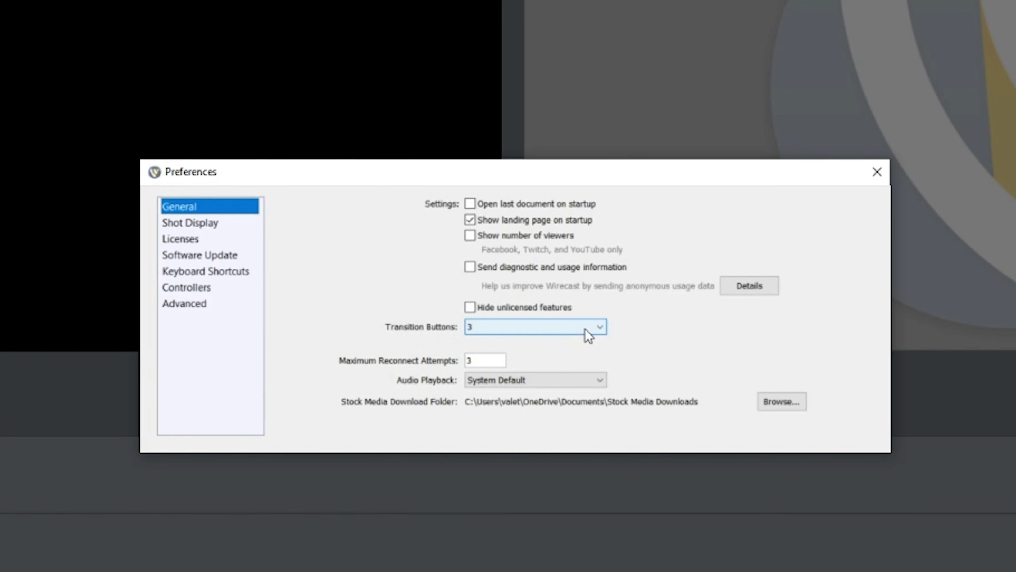
drag(587, 176, 580, 96)
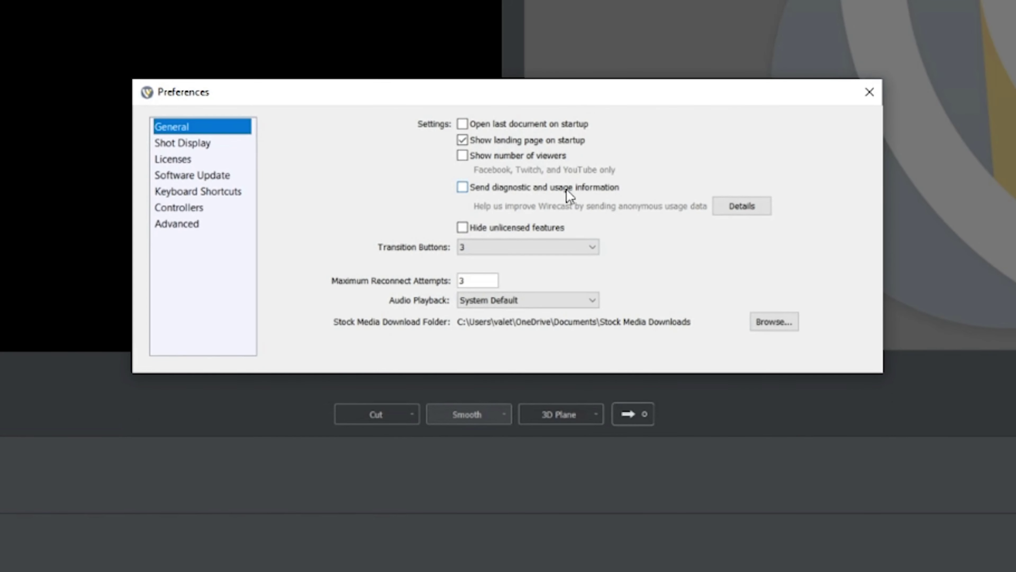
click(556, 251)
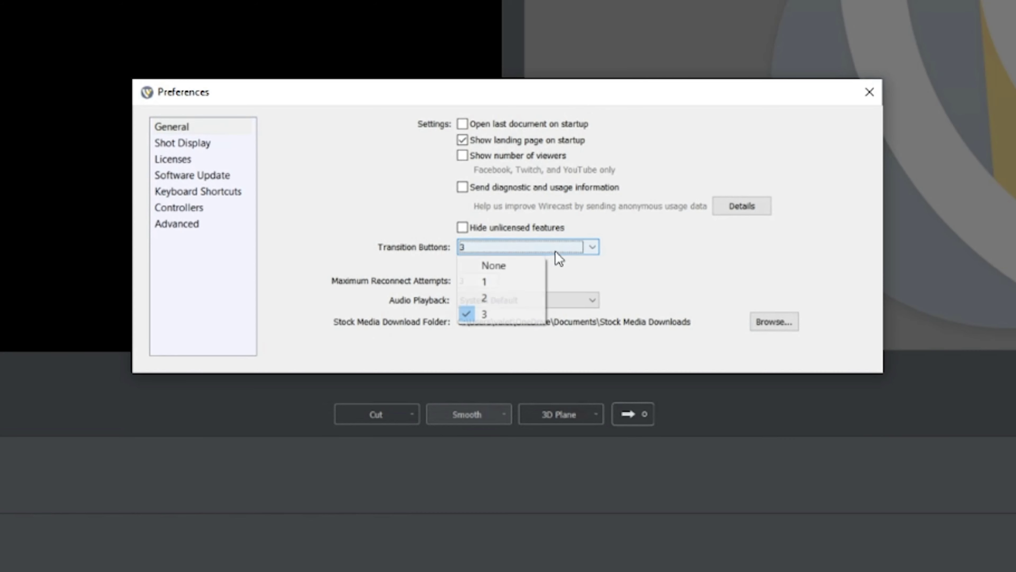
click(512, 298)
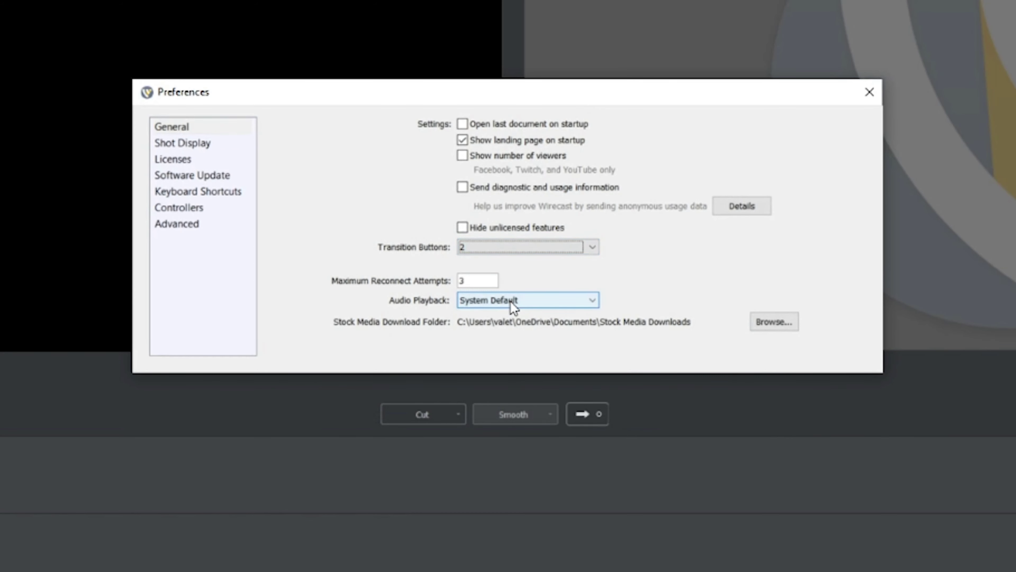
click(556, 251)
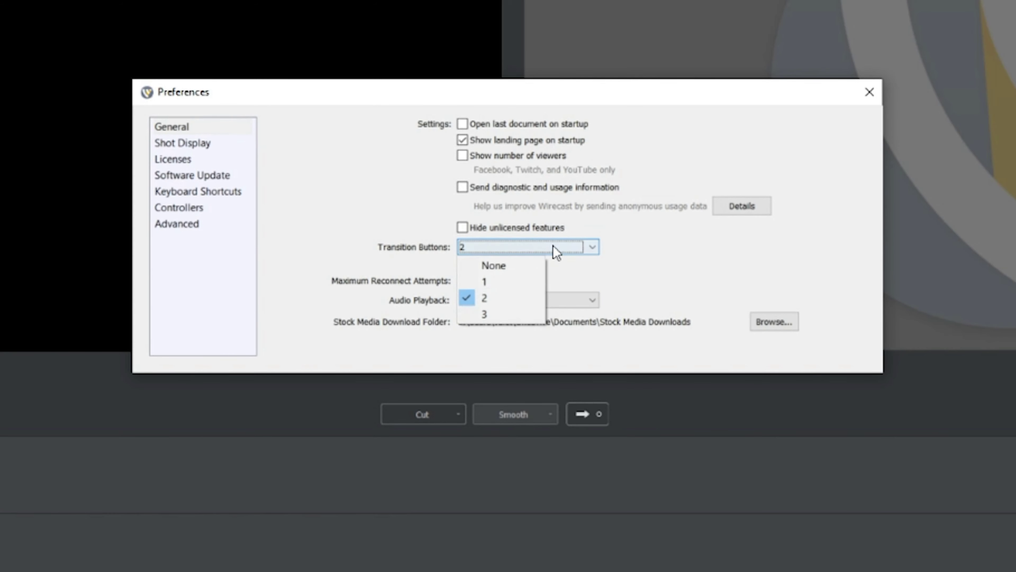
click(507, 315)
Step: Browse the Shot Display, Software Update and Keyboard Shortcuts preference pages
click(211, 144)
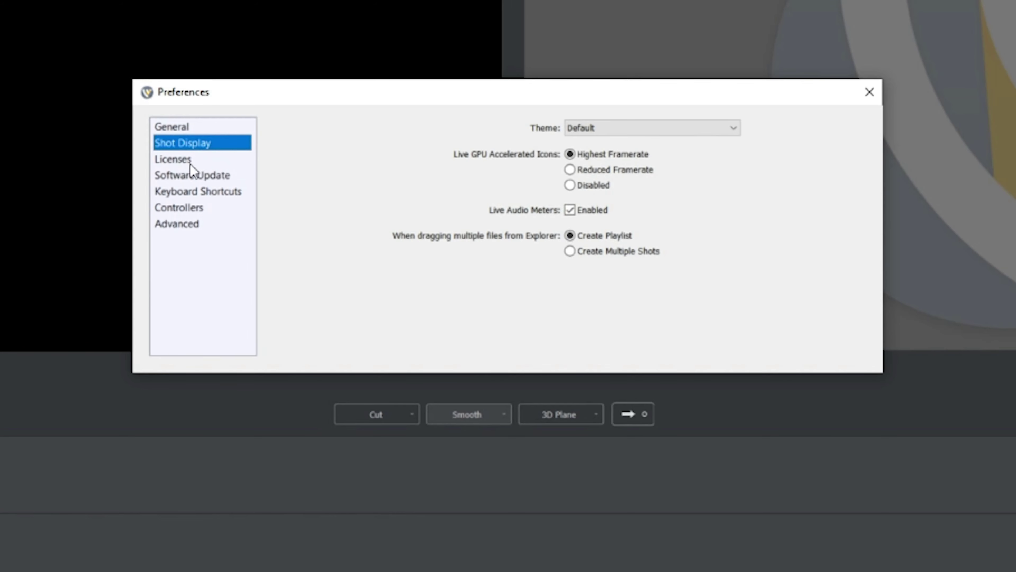
click(221, 176)
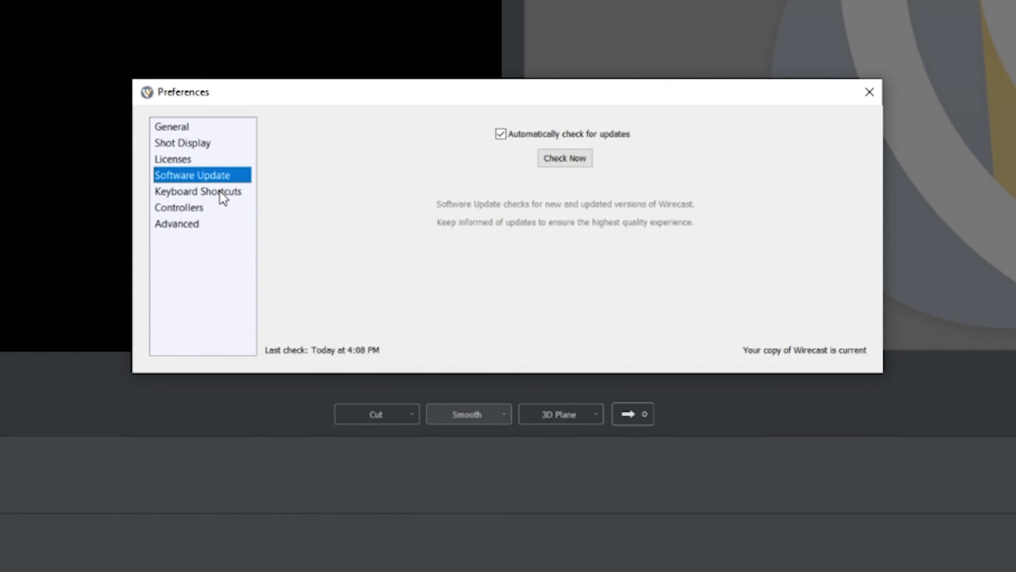
click(220, 192)
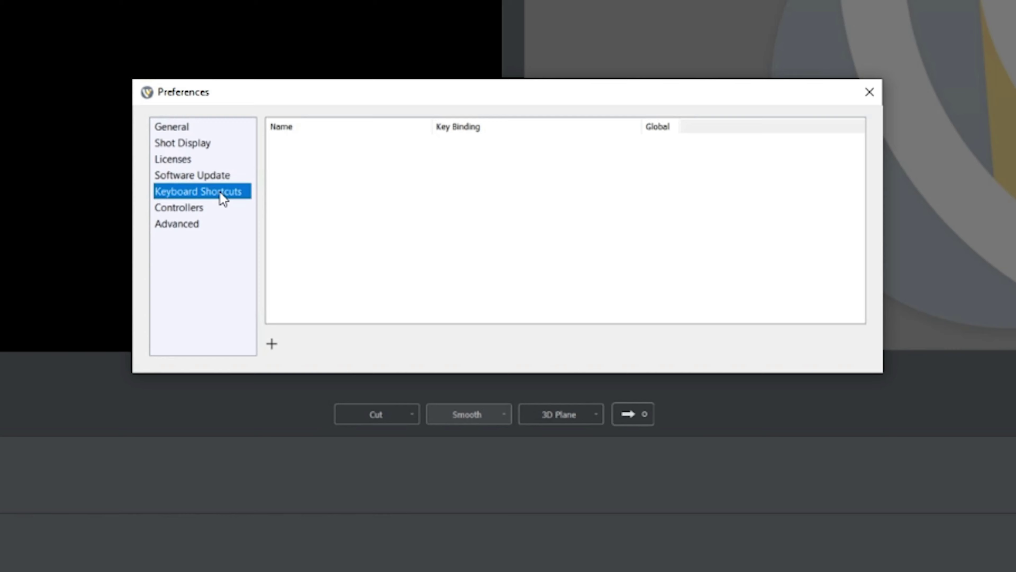
Step: Check the Controllers list, keep the Advanced video display rate at 60 fps, and close Preferences
click(215, 212)
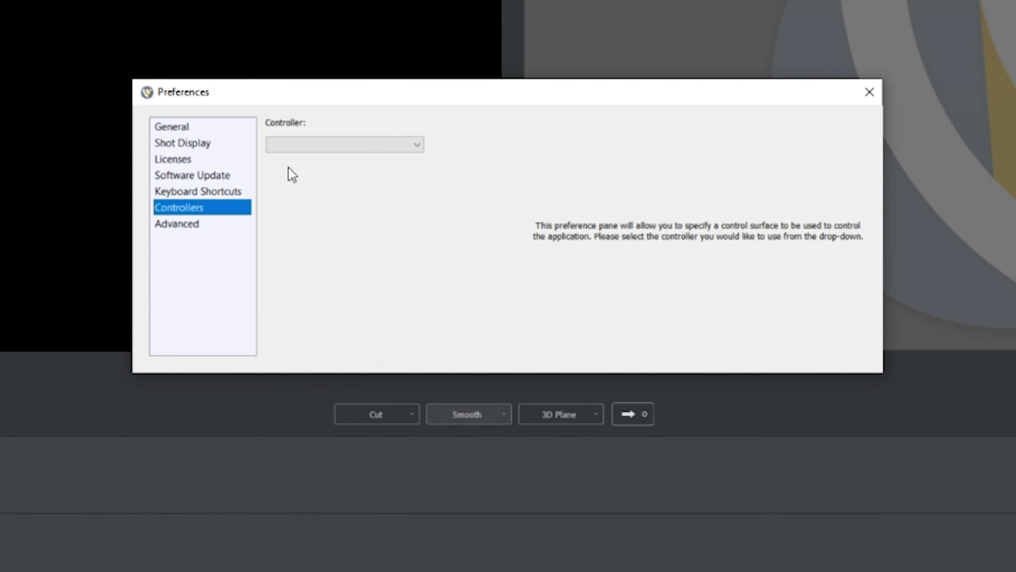
click(313, 146)
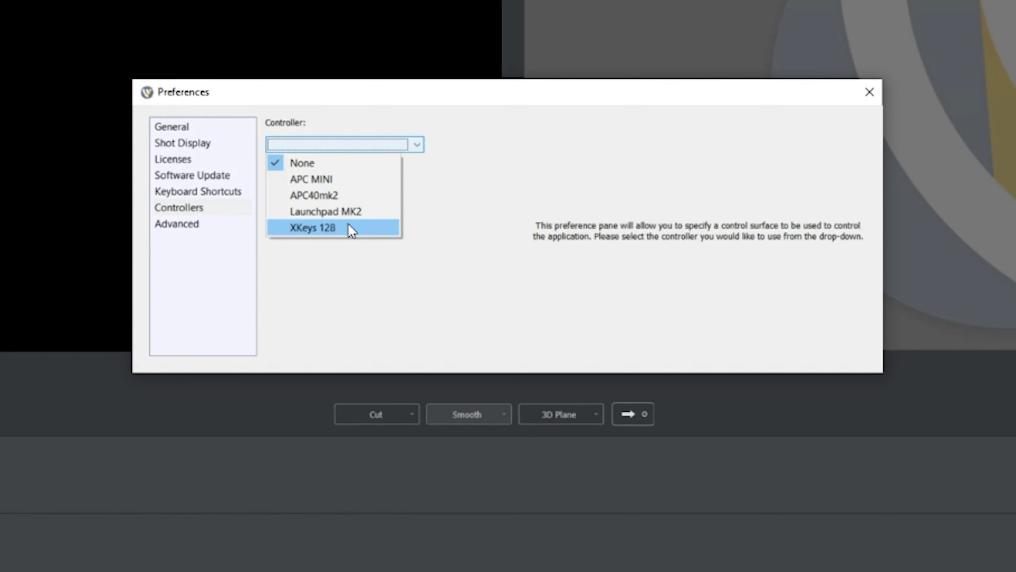
click(185, 228)
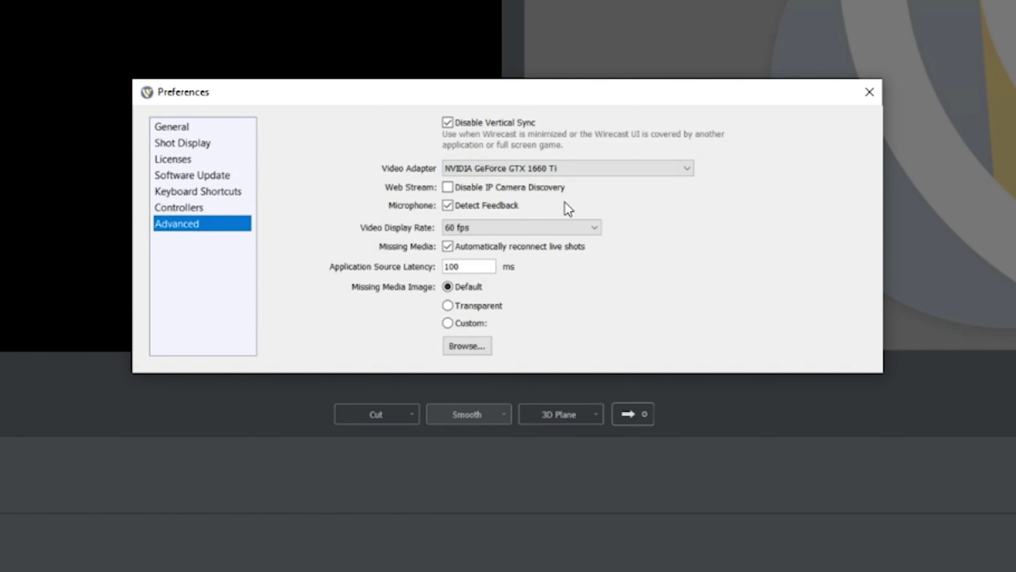
click(563, 225)
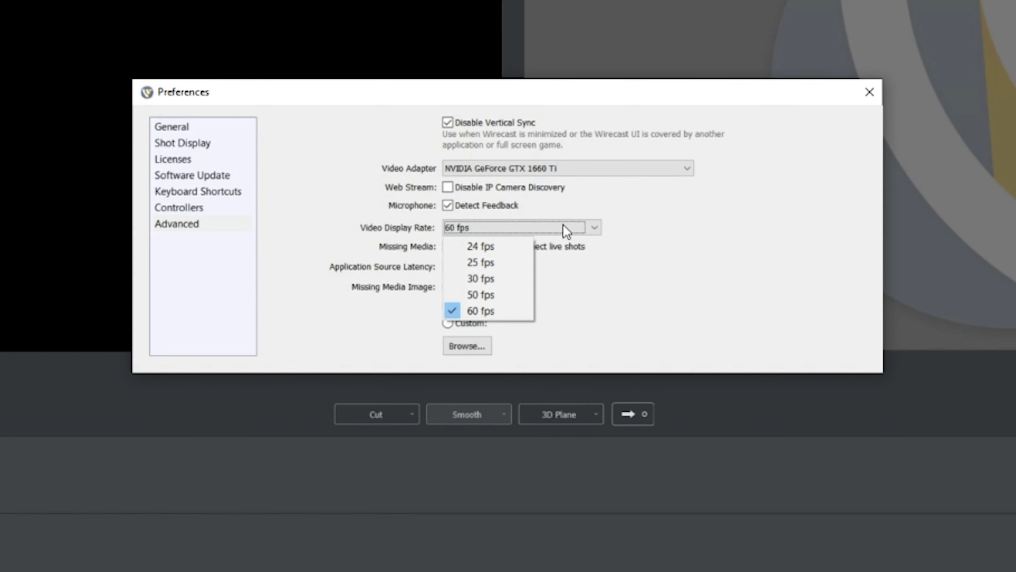
click(642, 266)
click(869, 96)
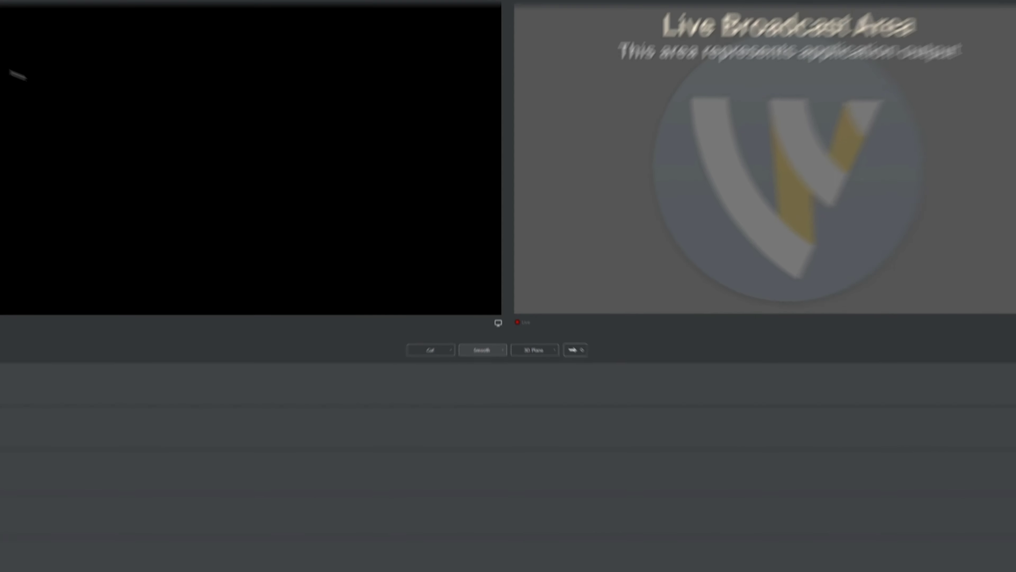
Step: Look through the Edit, Switch, Media and Output menus
click(28, 16)
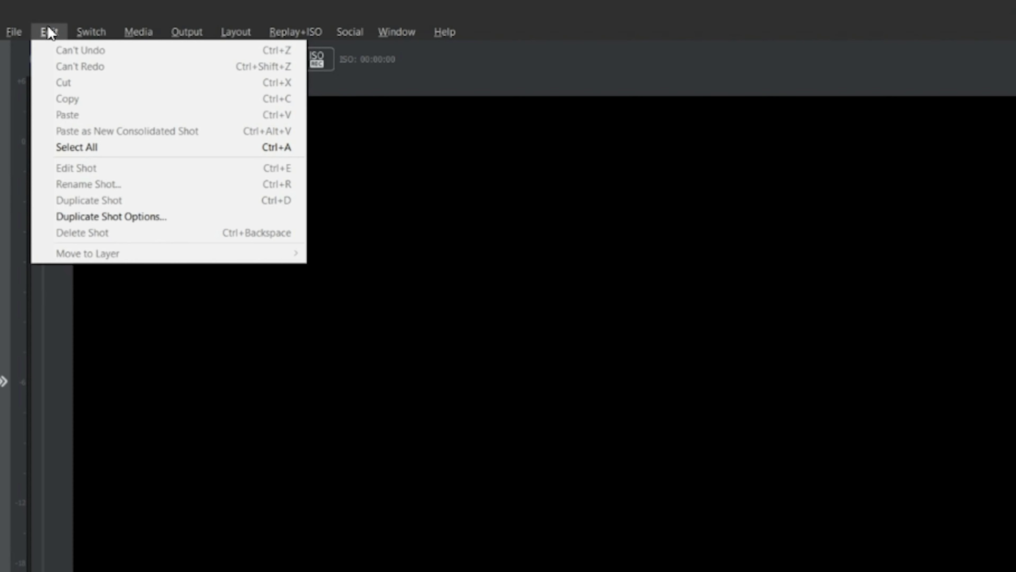
mouse_move(93, 32)
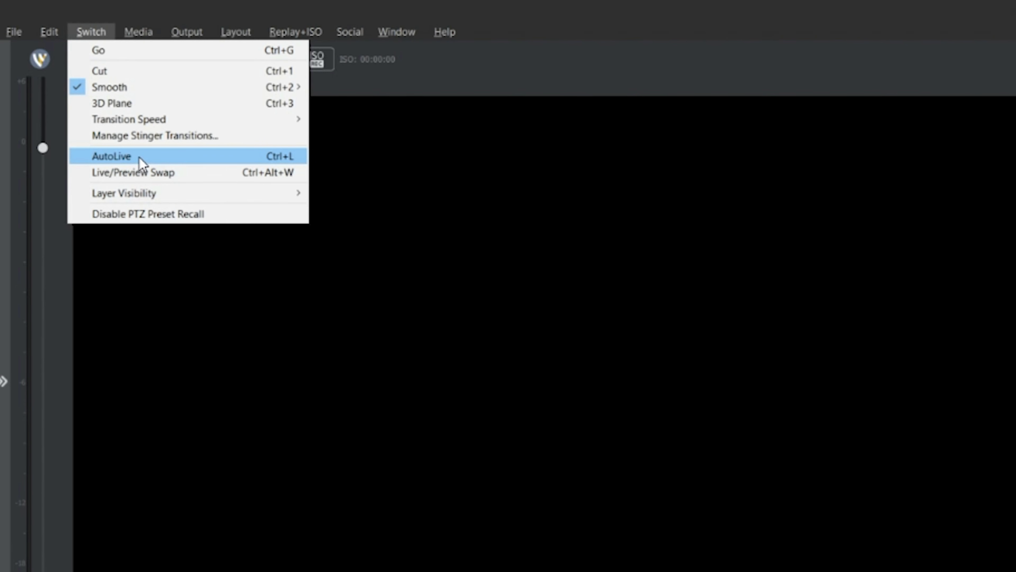
mouse_move(125, 23)
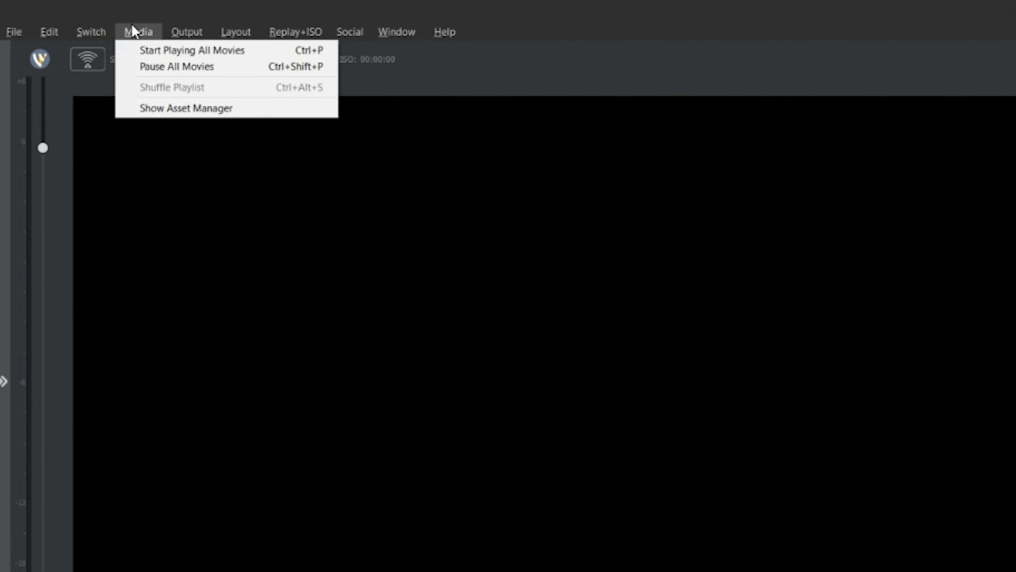
mouse_move(186, 32)
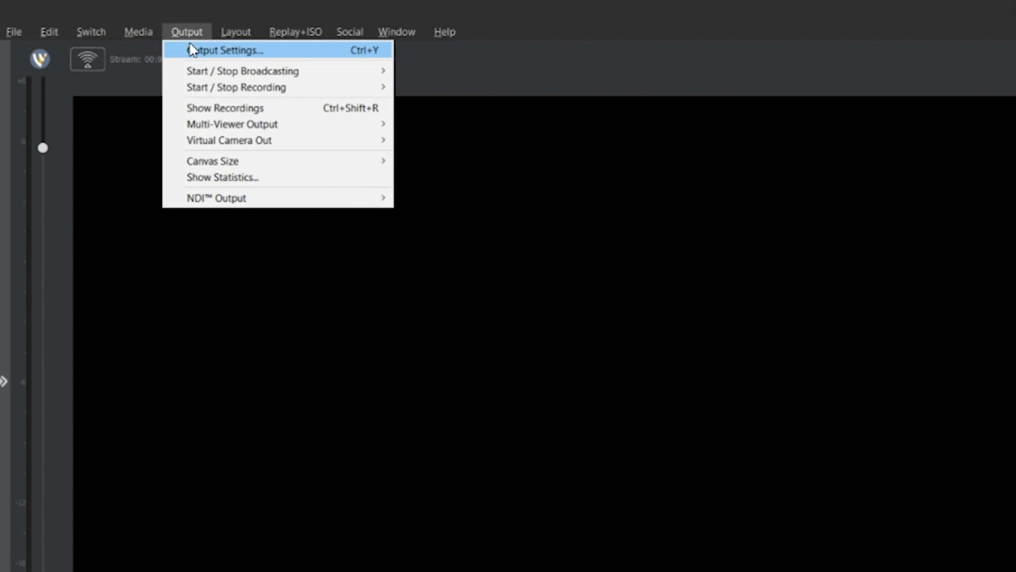
Step: Set the canvas size to 1080p (1920x1080), then view the NDI Output resolutions
mouse_move(250, 149)
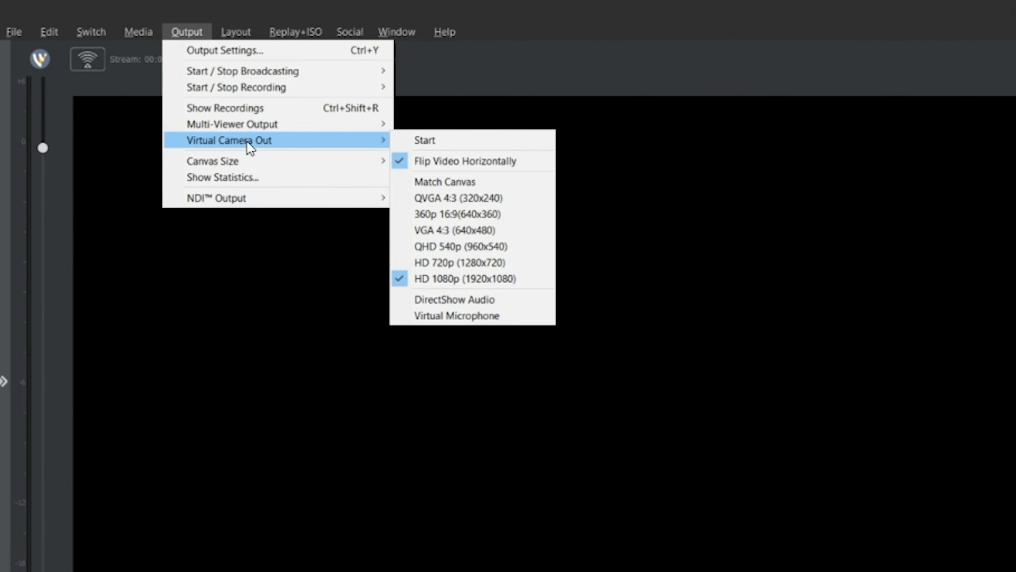
mouse_move(256, 168)
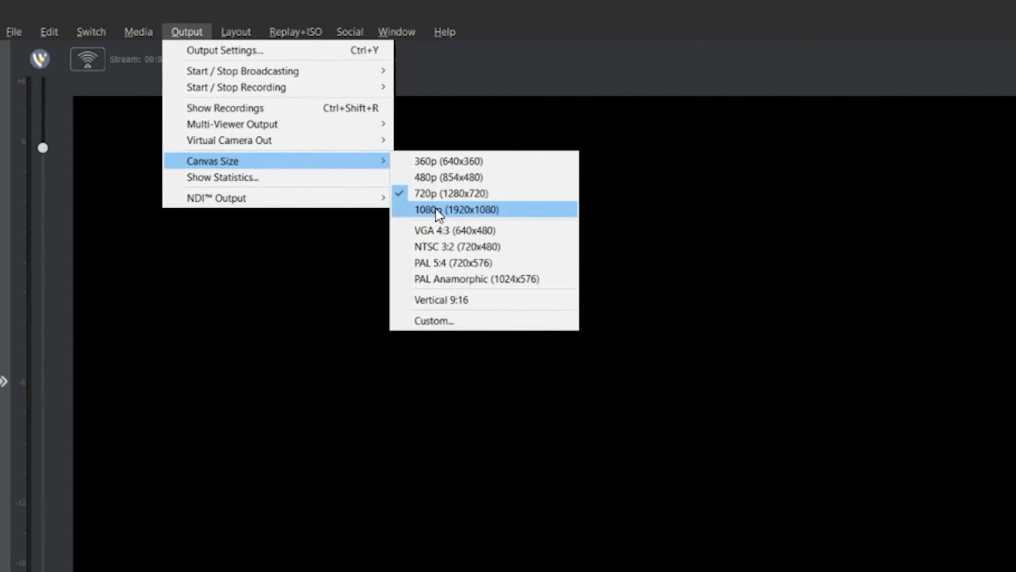
click(451, 210)
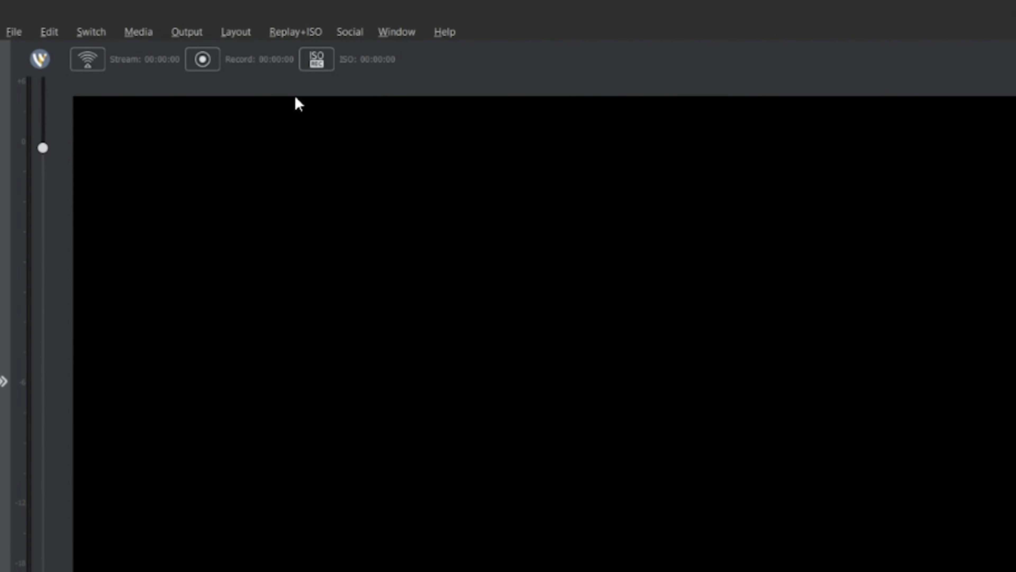
click(187, 32)
mouse_move(271, 207)
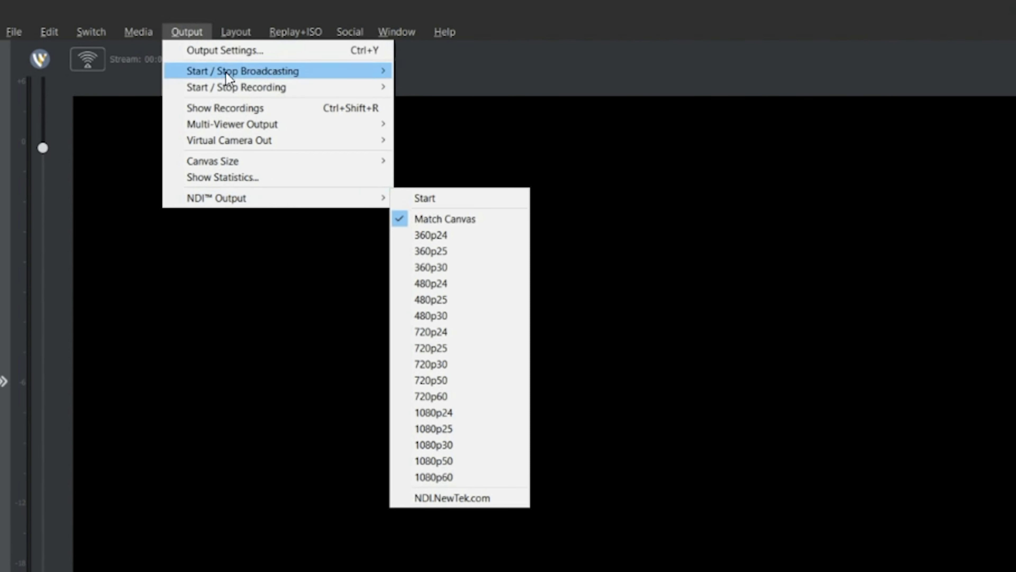
Step: Try Preview Only and Live Only layouts, settle on Live and Preview, then view Replay+ISO options
mouse_move(234, 34)
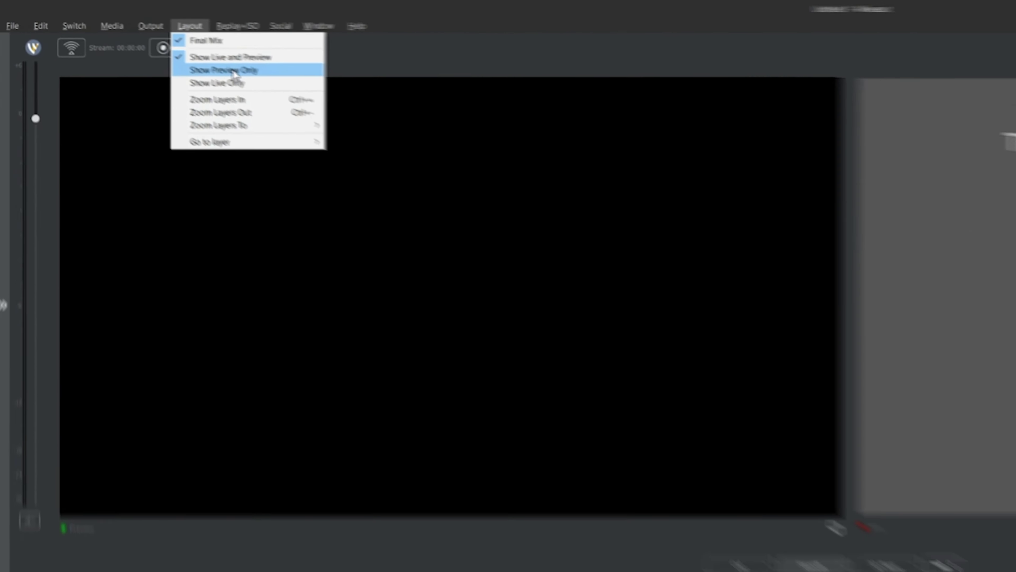
click(264, 87)
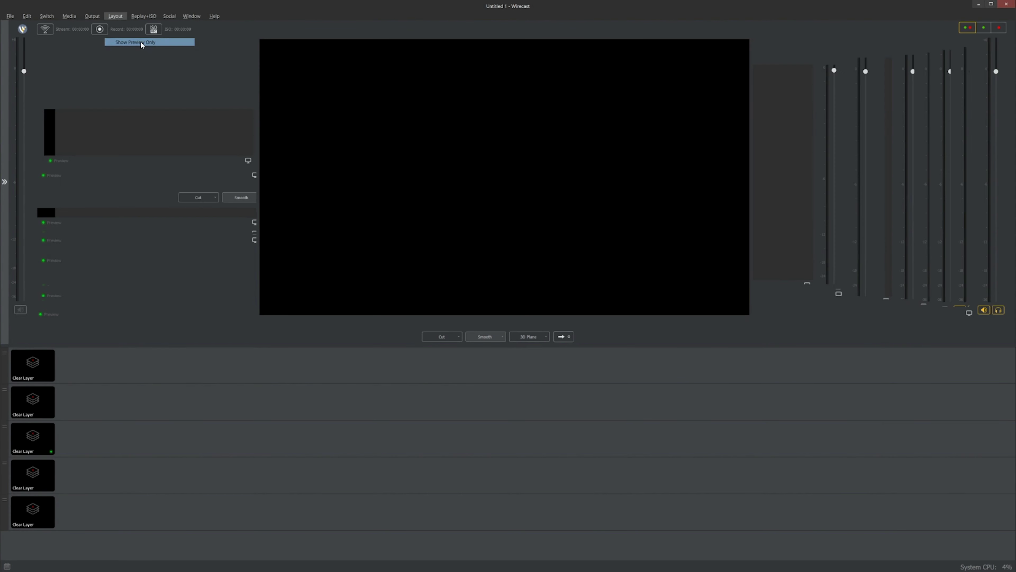
click(120, 17)
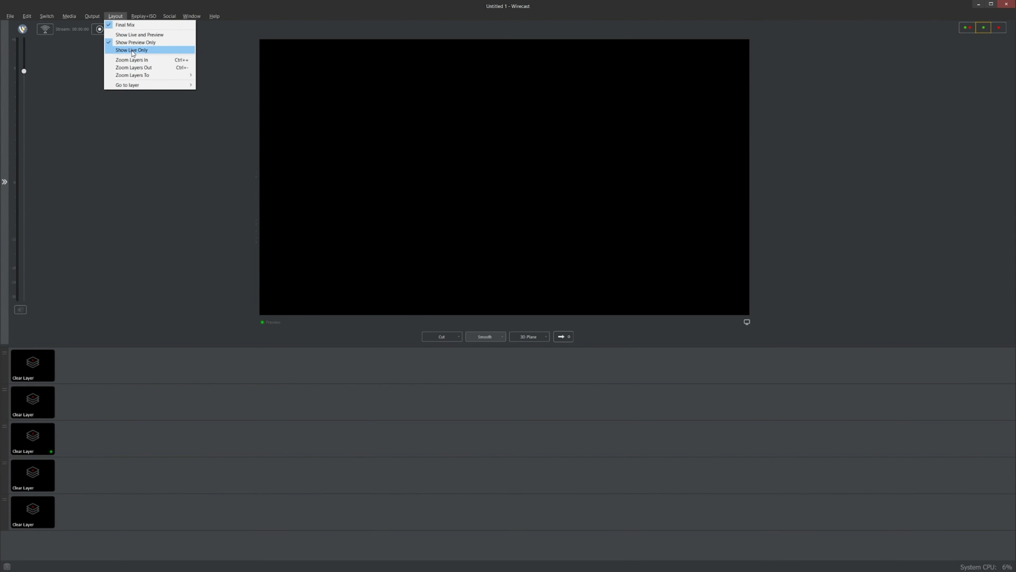
click(133, 50)
click(120, 19)
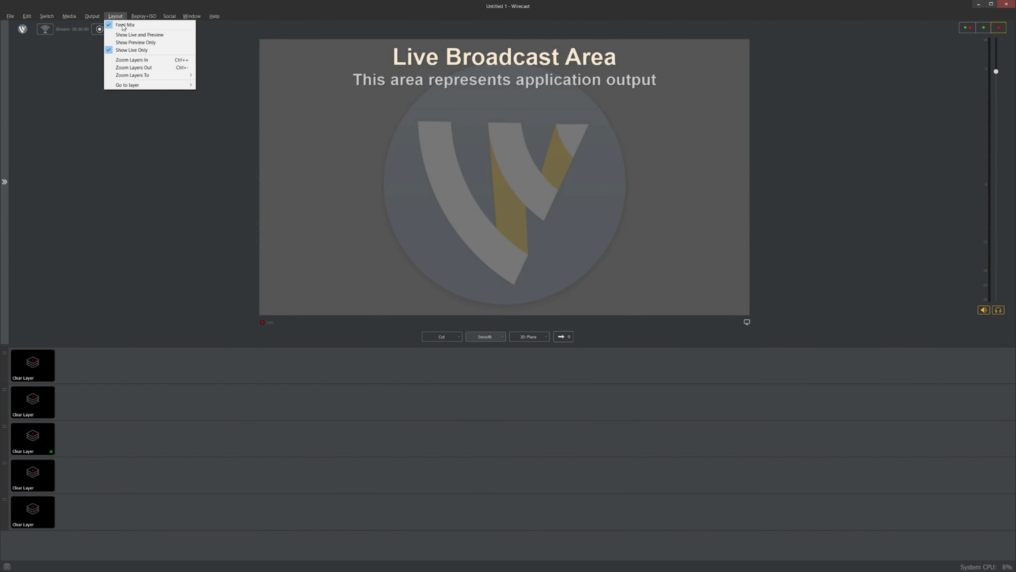
click(130, 36)
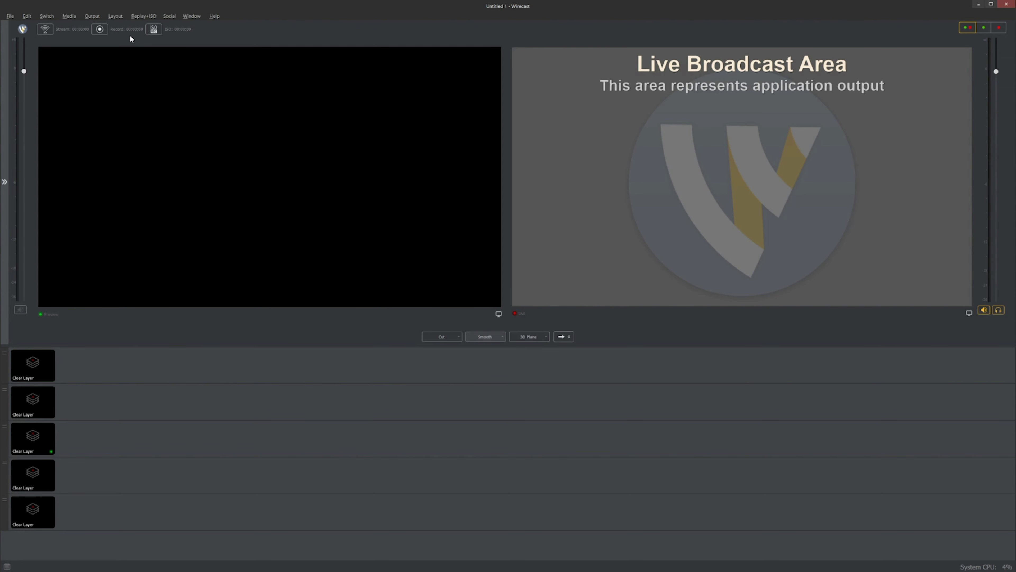
click(142, 17)
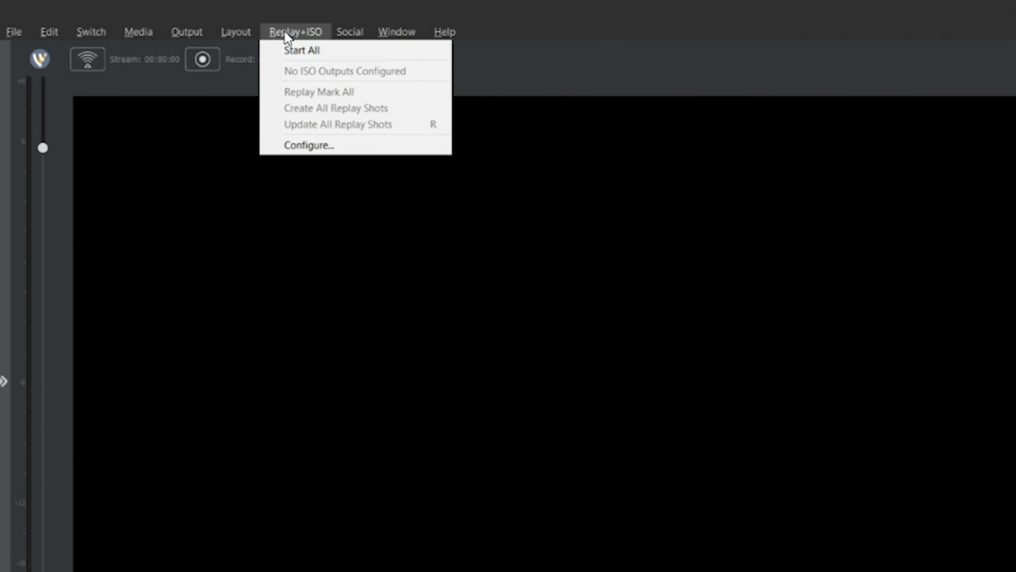
Step: Browse the Social and Window menus listing Encoder Presets, Audio Mixer, PTZ Controller and USB Devices
mouse_move(357, 38)
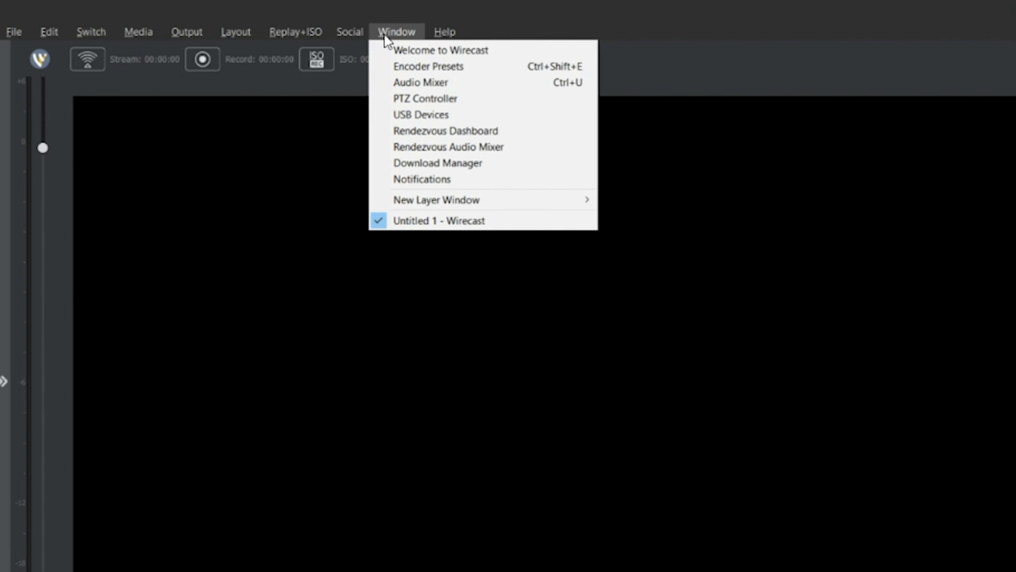
Step: Dismiss the Window menu to reveal the Preview, Live monitors and five empty layers
click(537, 23)
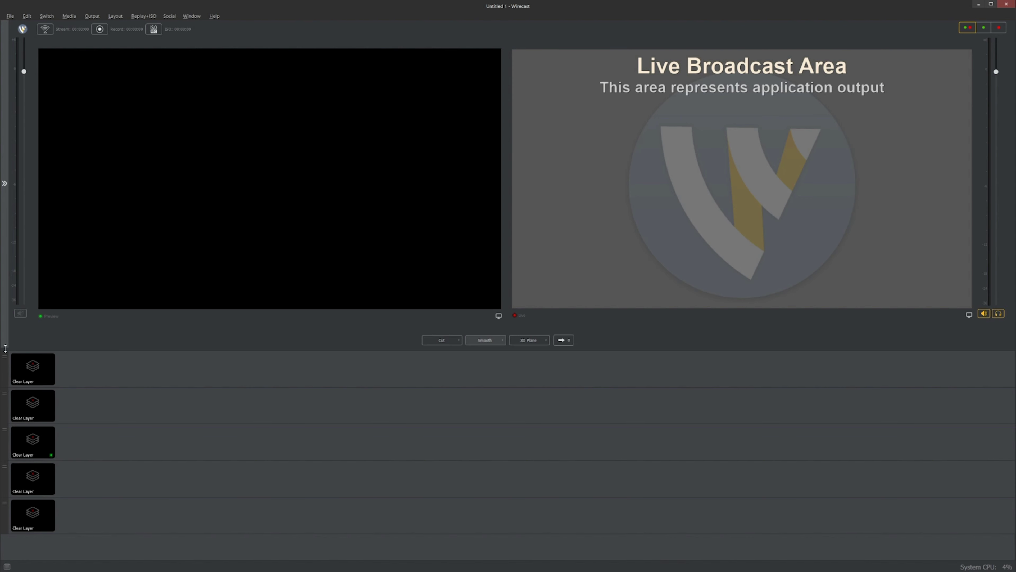
Step: Enlarge the layers area, make layer rows 1-3 taller, and shrink the Preview and Live monitors
drag(5, 349, 5, 337)
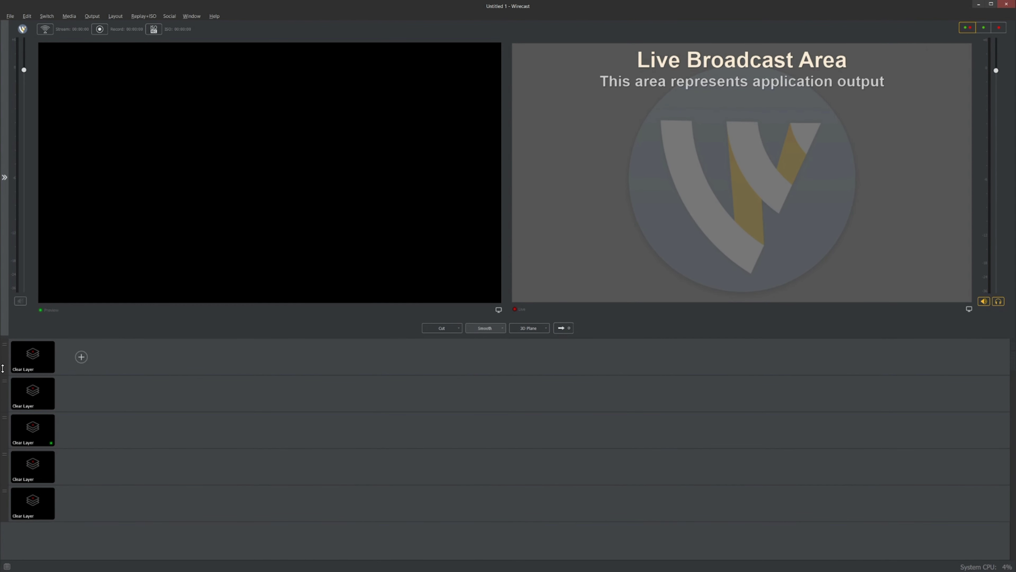
drag(4, 375, 3, 410)
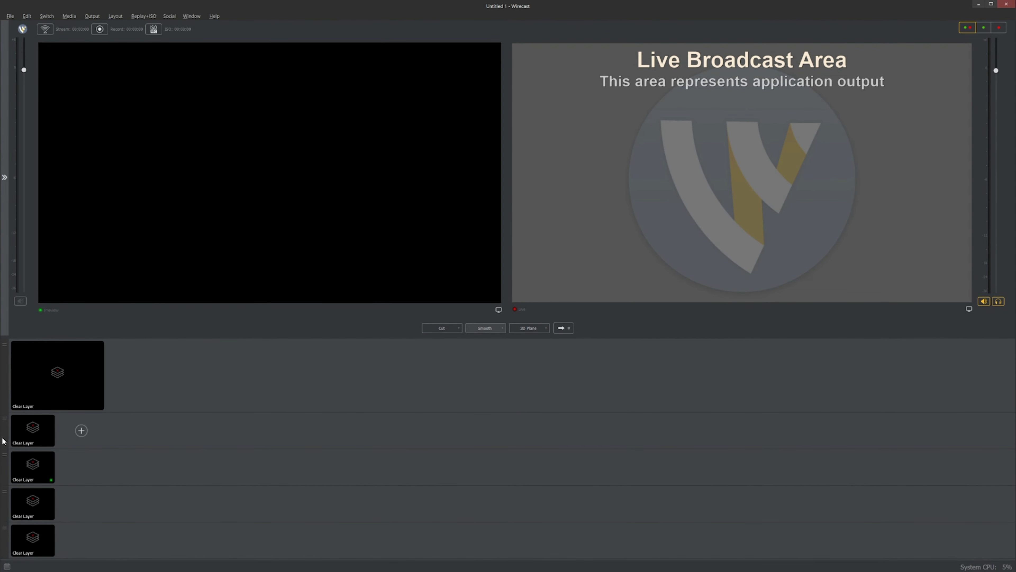
drag(4, 446, 4, 481)
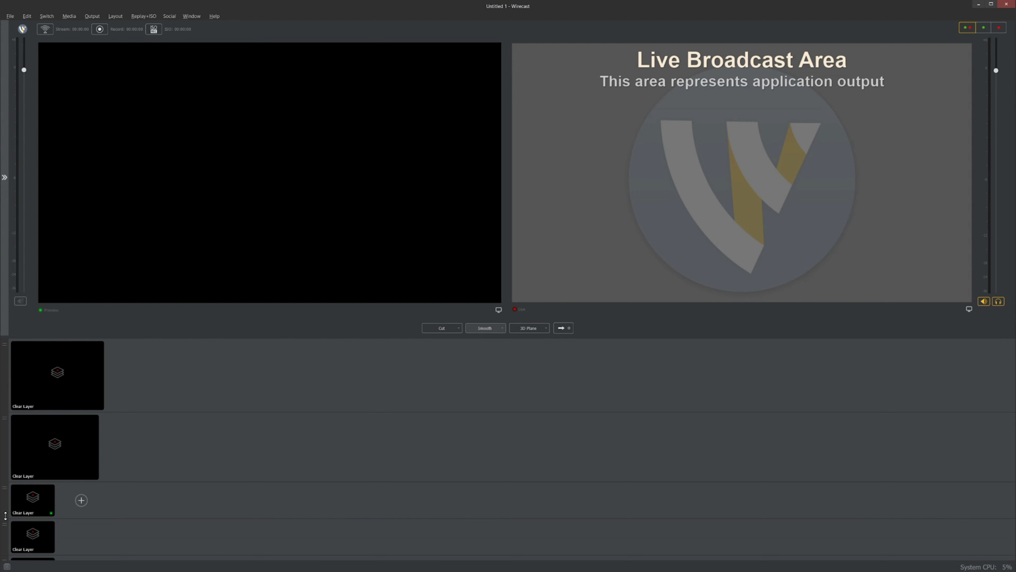
drag(6, 515, 9, 547)
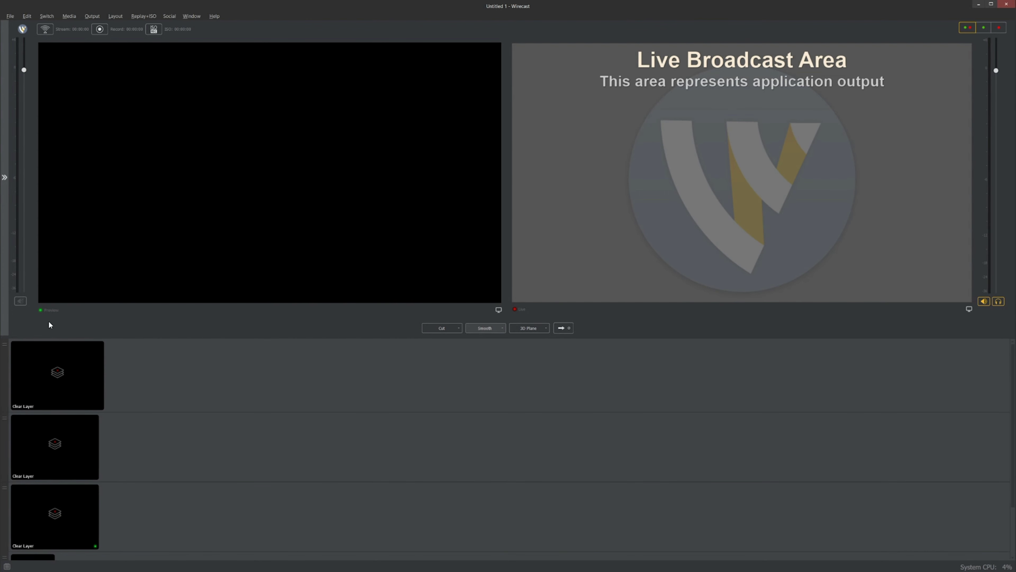
drag(12, 338, 15, 241)
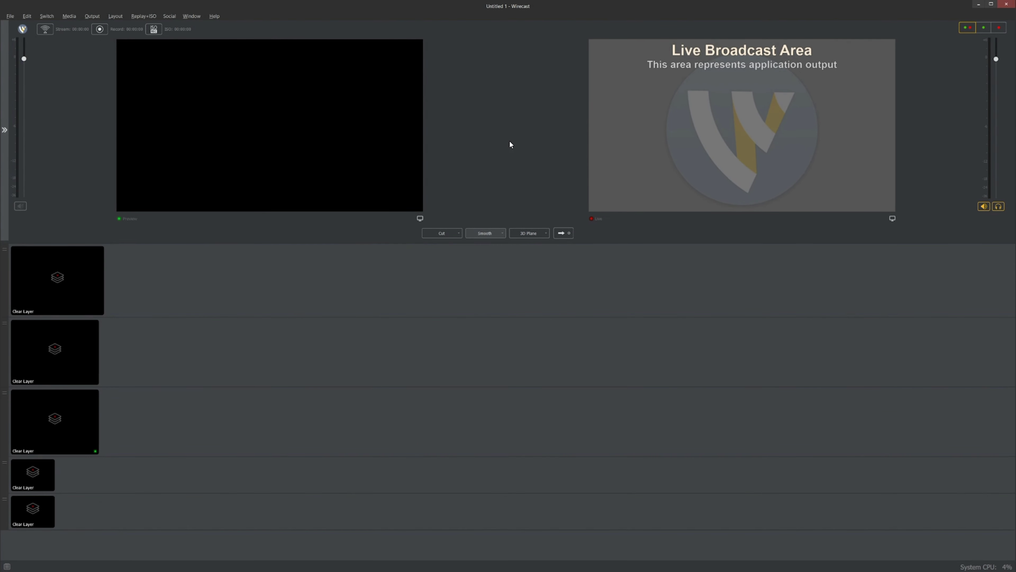
drag(504, 142, 475, 153)
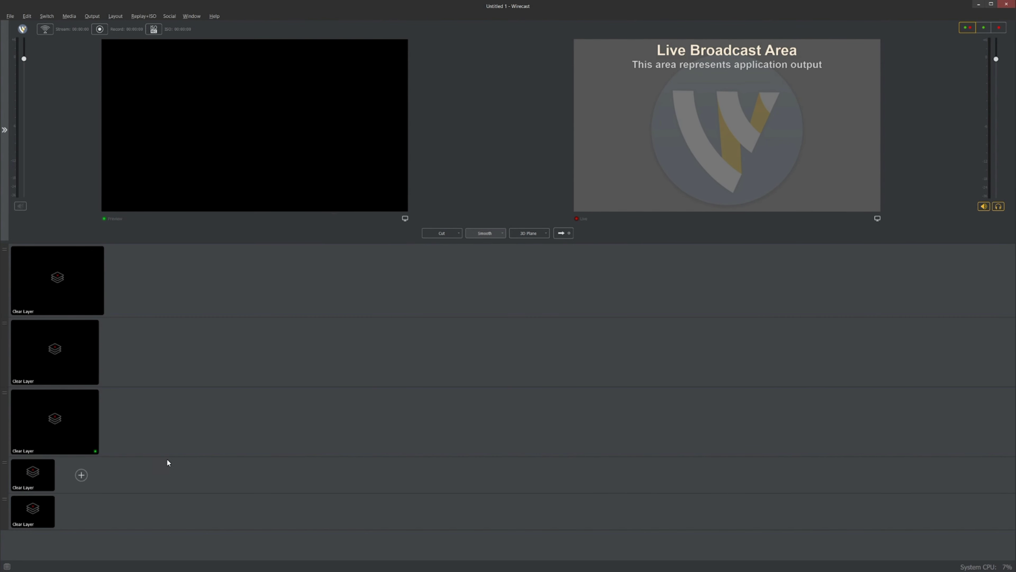
Step: Add 'ValetMedia Logo - Tall - Circle.png' to Main Layer 1 and scale it into the bottom-right corner
mouse_move(148, 278)
click(156, 280)
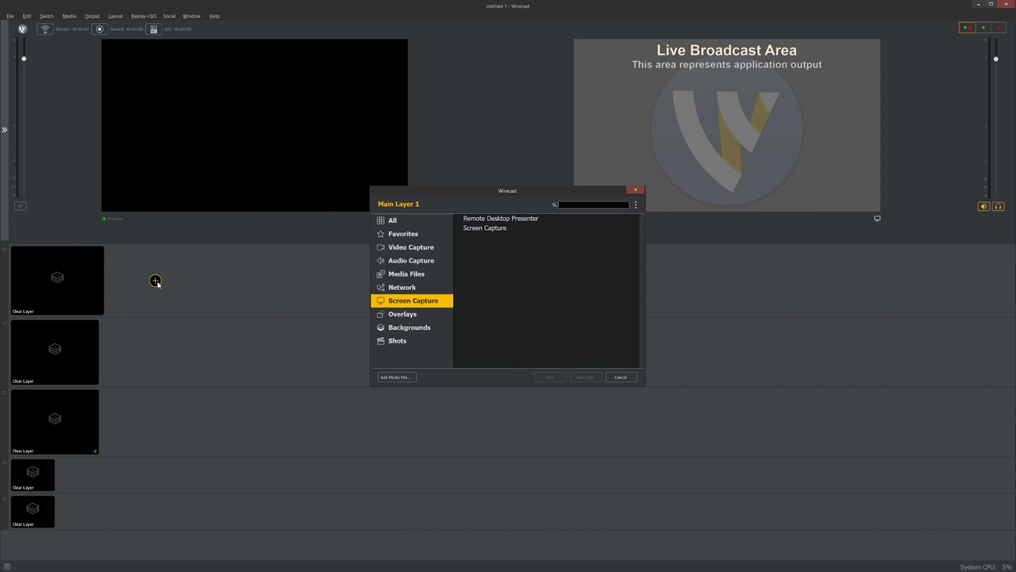
click(385, 221)
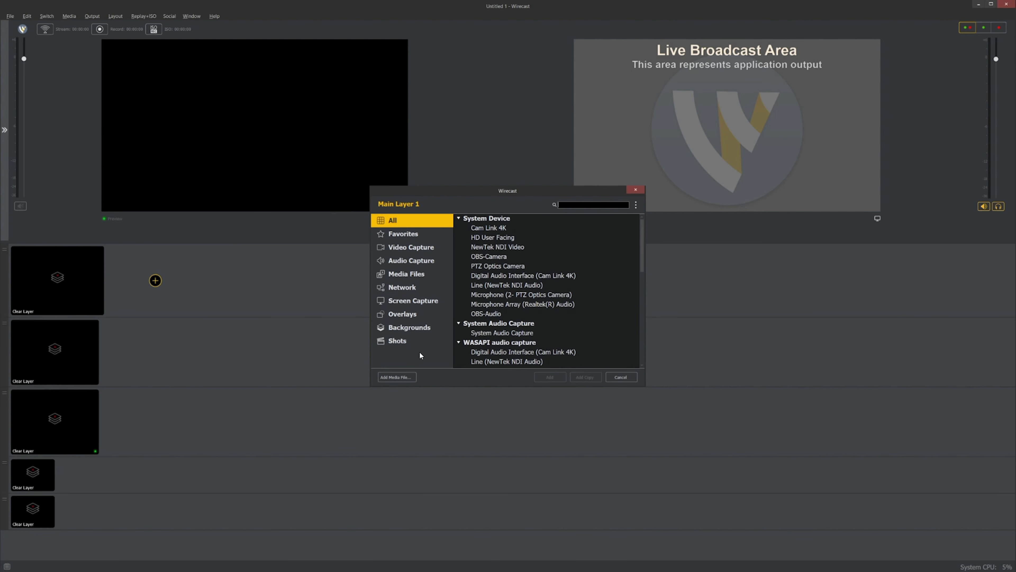
click(406, 378)
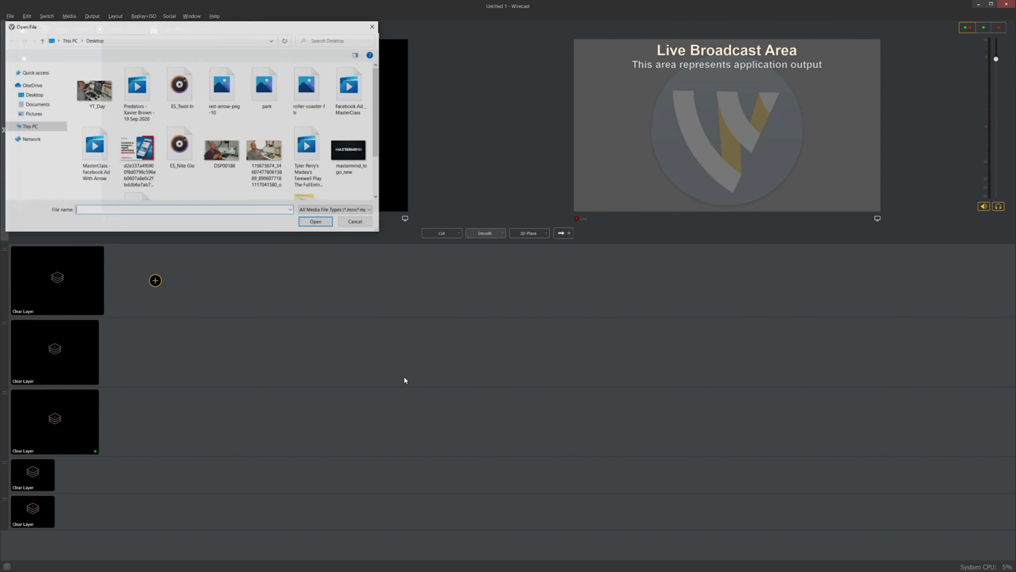
scroll(320, 158, down, 1)
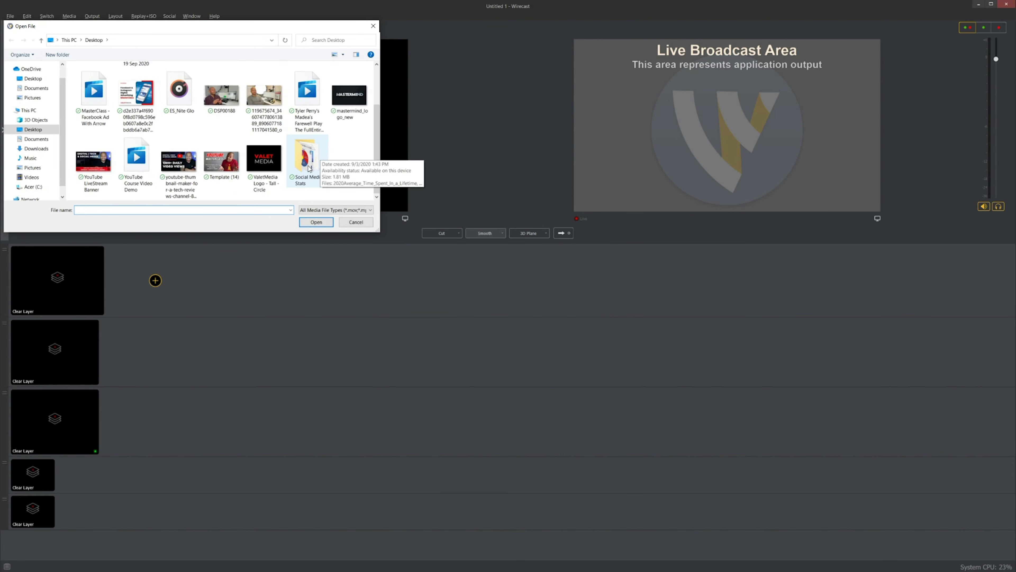
double_click(267, 167)
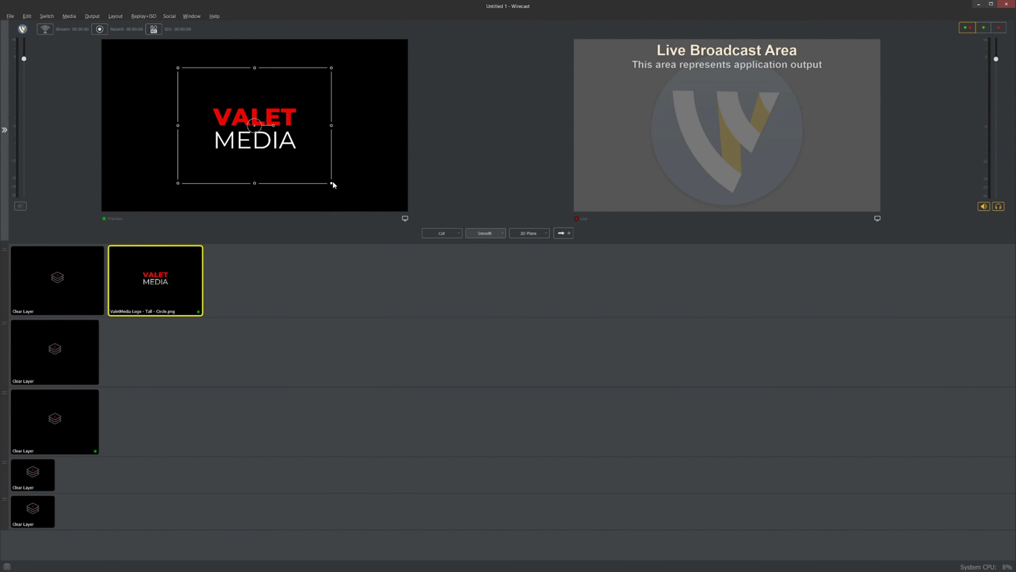
drag(333, 184, 402, 200)
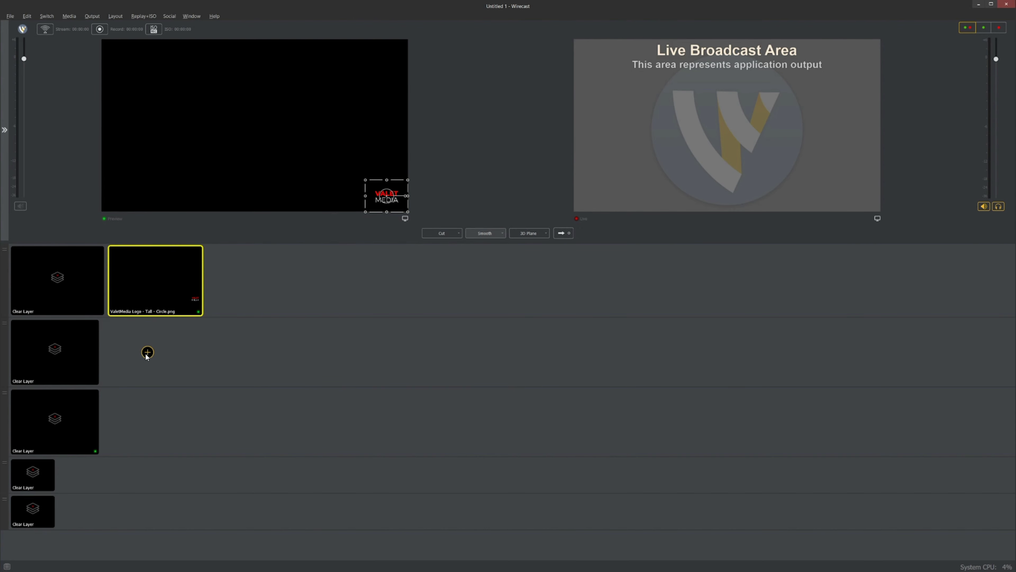
Step: Add roller-coaster-ftr.jpg as a shot on Main Layer 2 and stretch it to fill the Preview
click(147, 353)
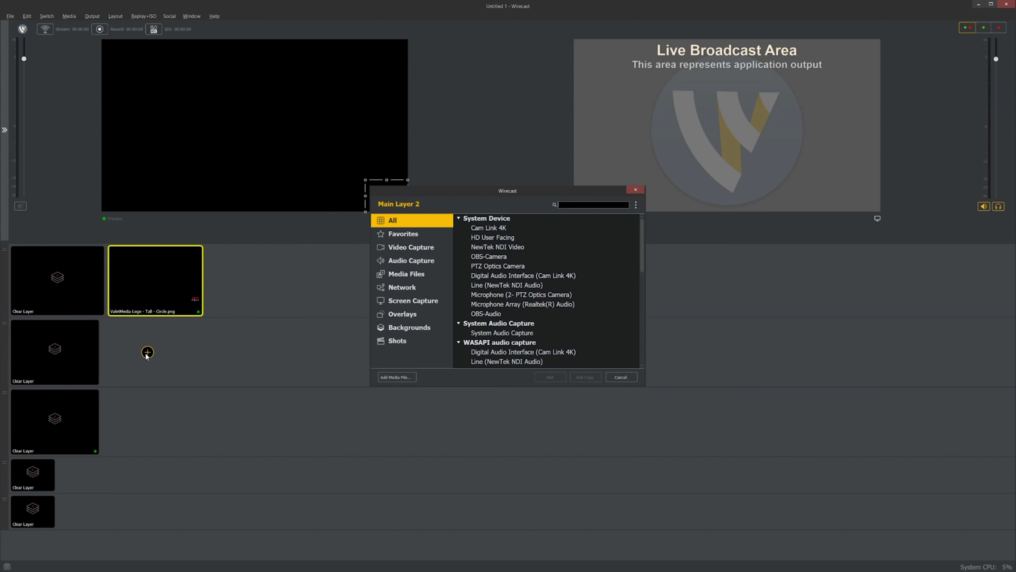
click(397, 376)
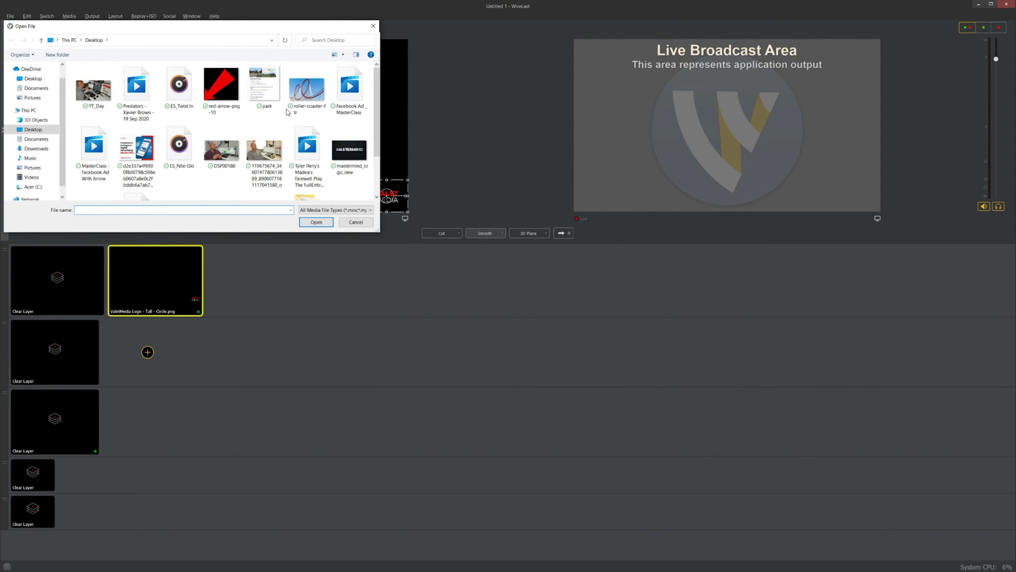
click(309, 97)
click(316, 222)
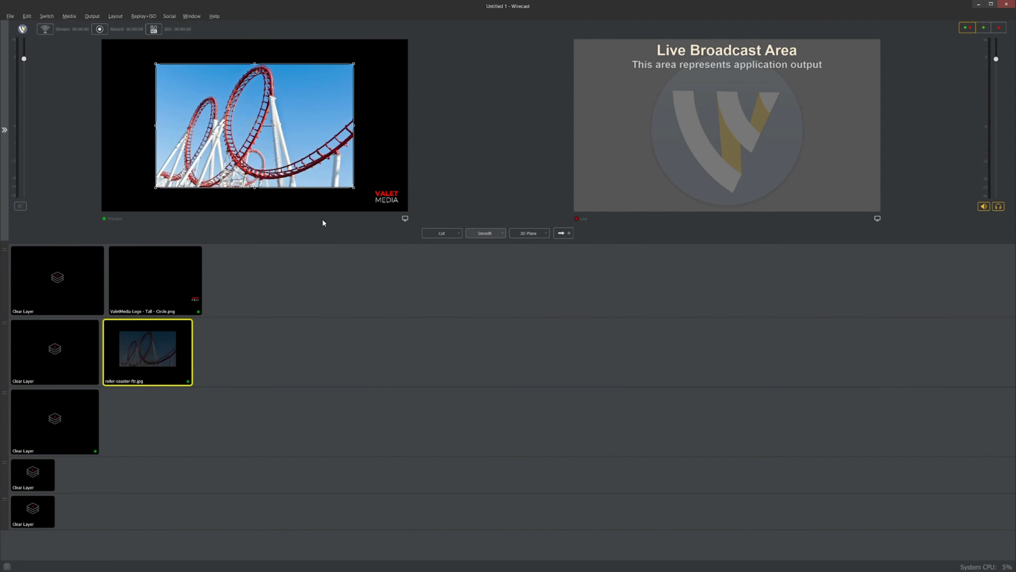
drag(279, 156, 225, 110)
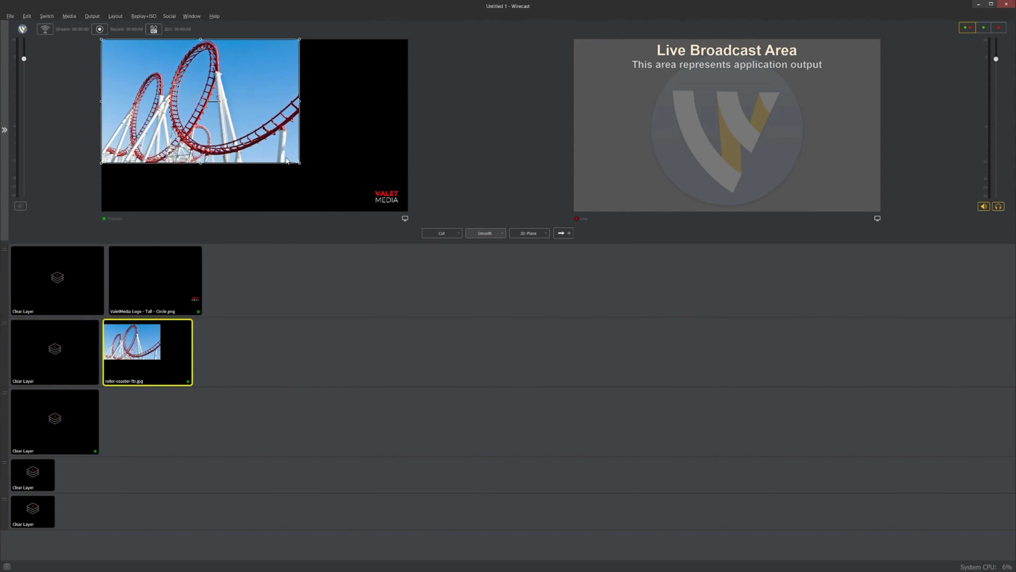
drag(301, 163, 415, 221)
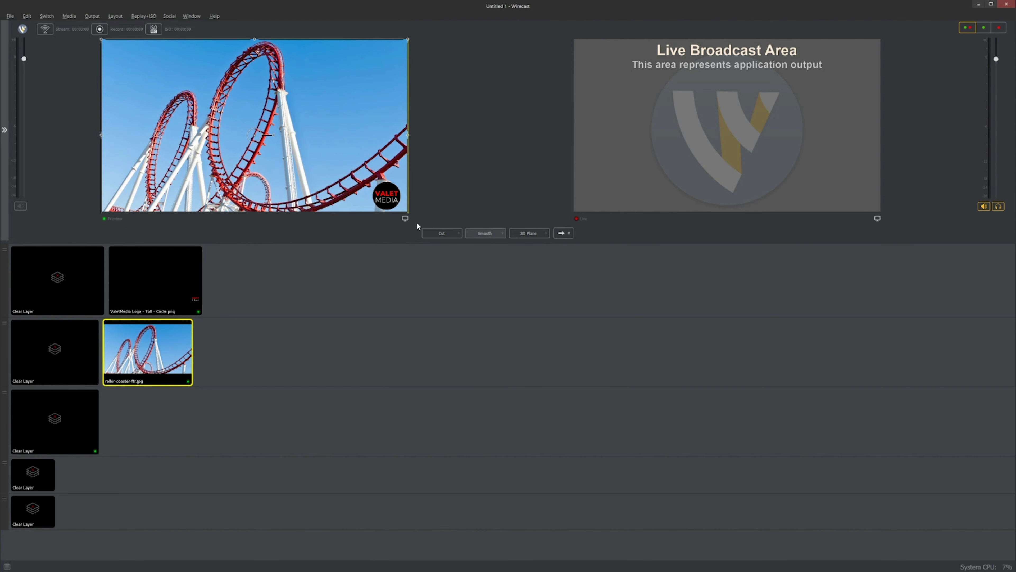
Step: Add a Cam Link 4K camera shot to Main Layer 3
mouse_move(266, 288)
mouse_move(152, 422)
click(148, 421)
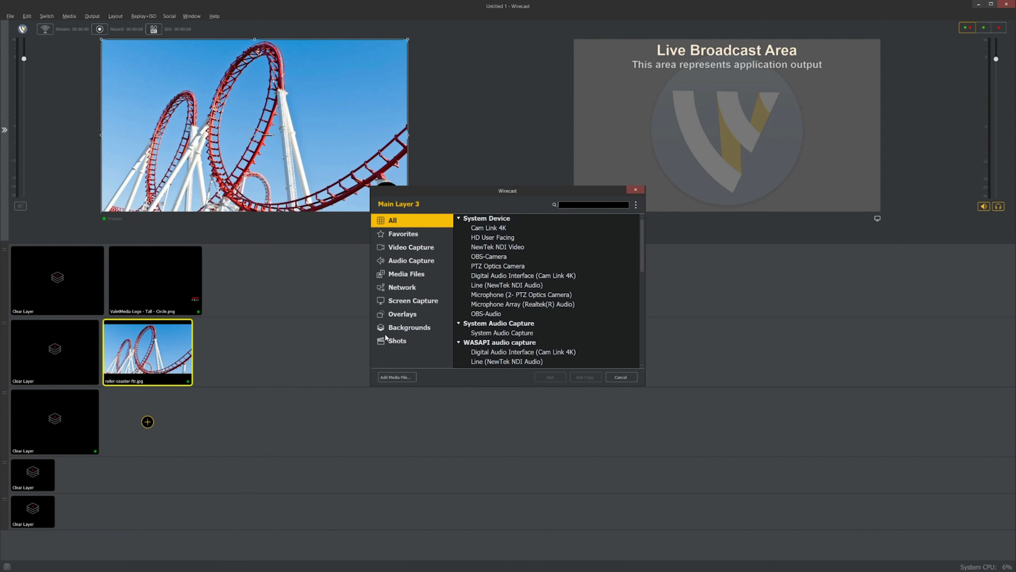
click(492, 228)
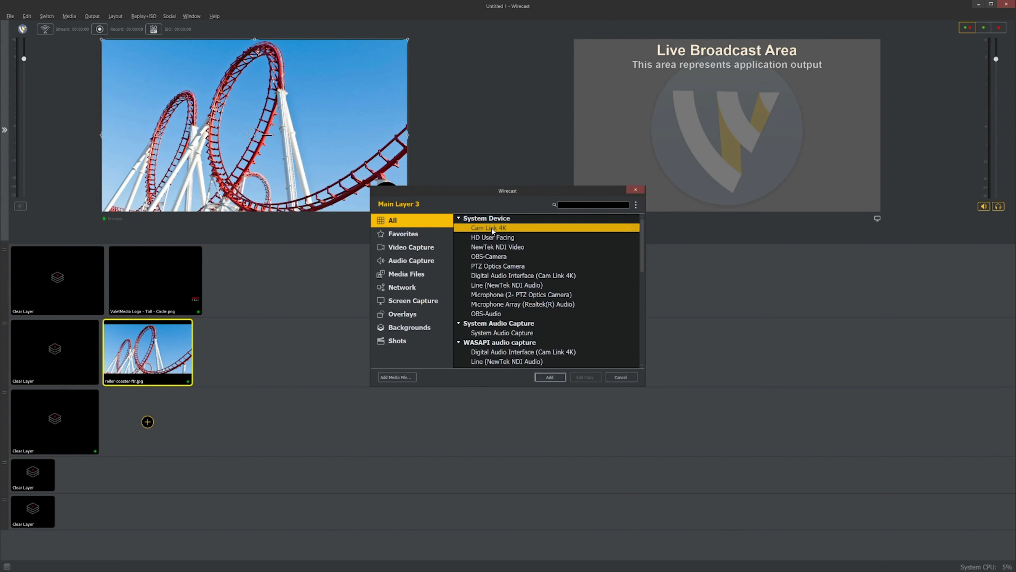
click(550, 376)
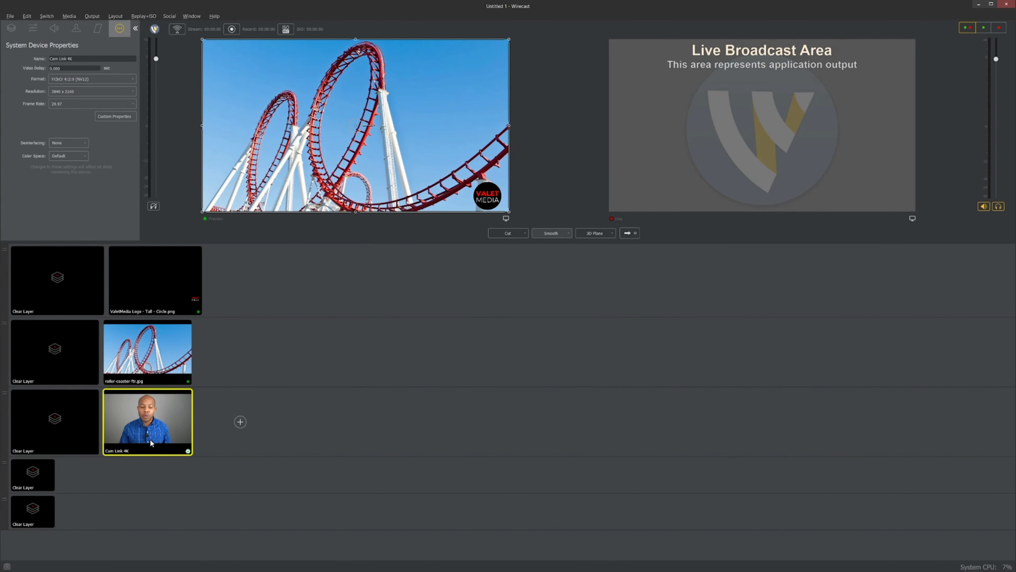
Step: Add mastermind_logo_new.jpg to layer 4 and resize it to fill the whole frame
click(81, 474)
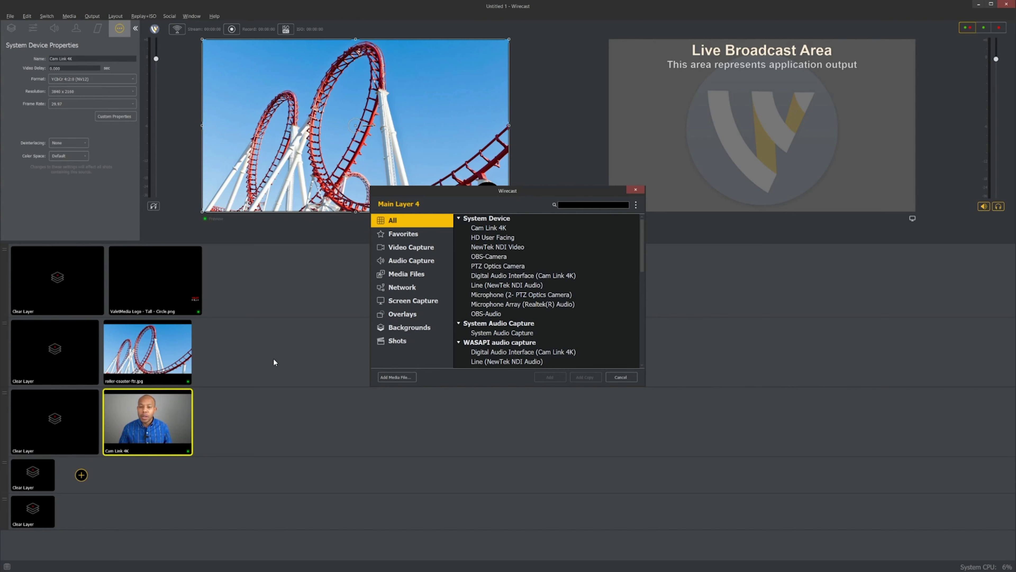
click(397, 376)
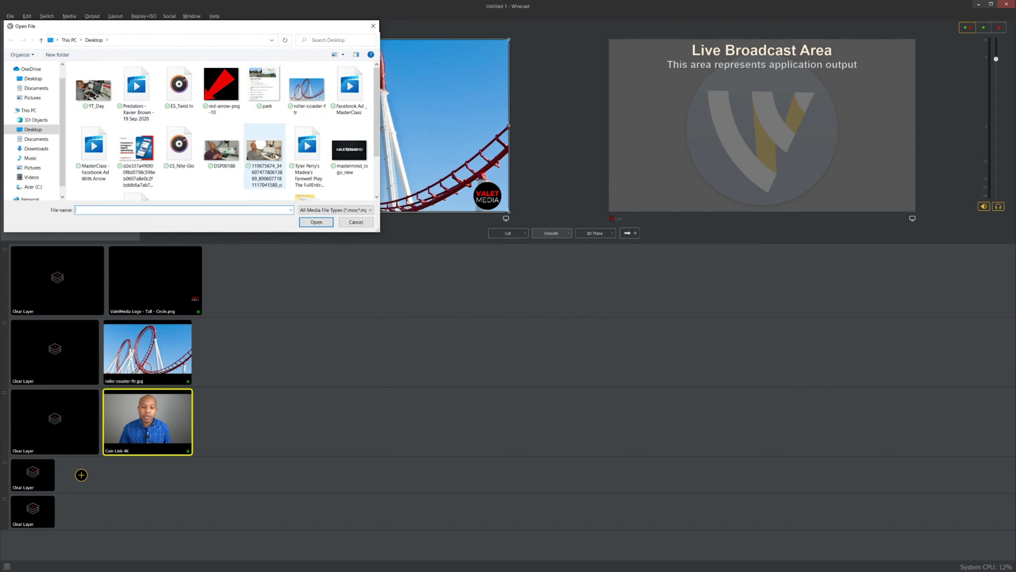
click(349, 154)
click(316, 222)
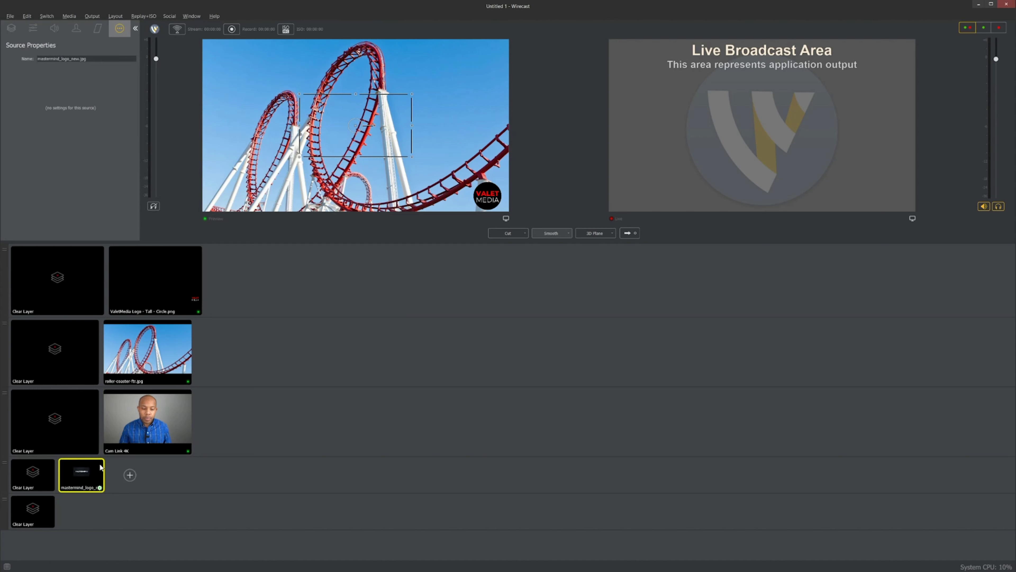
drag(335, 124, 243, 67)
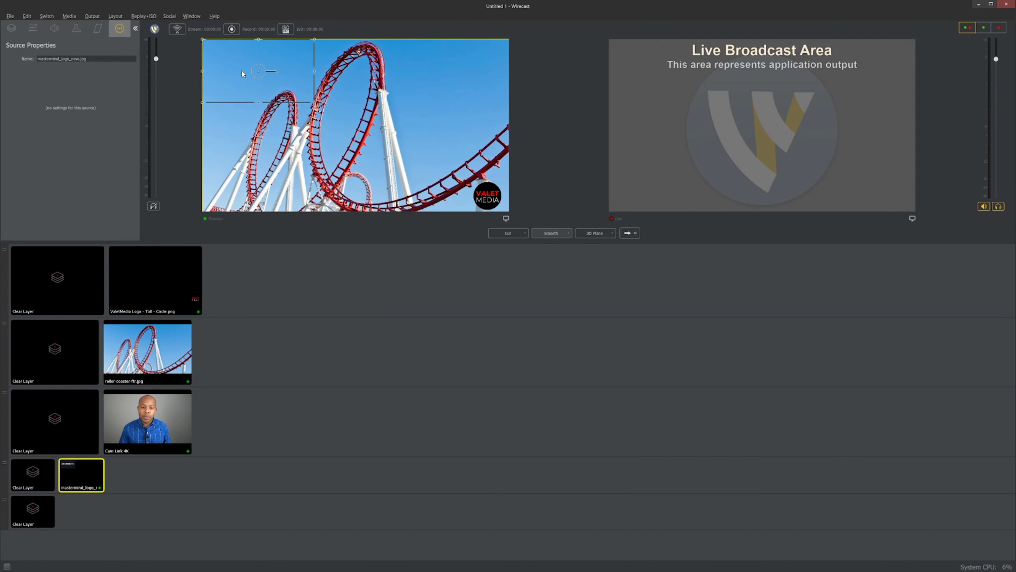
drag(319, 105, 505, 216)
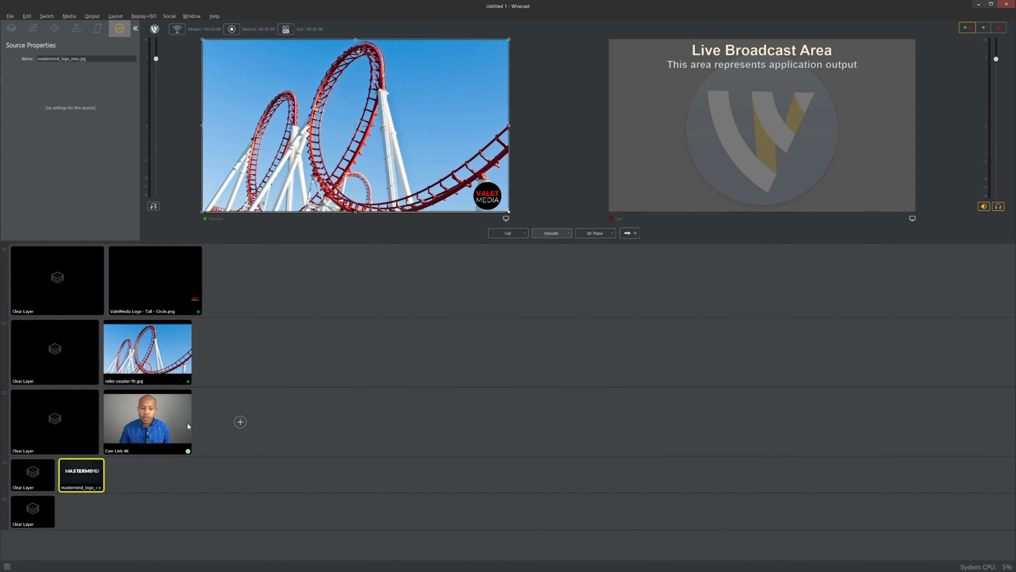
Step: Add the Digital Audio Interface (Cam Link 4K) audio capture source to layer 5
click(81, 512)
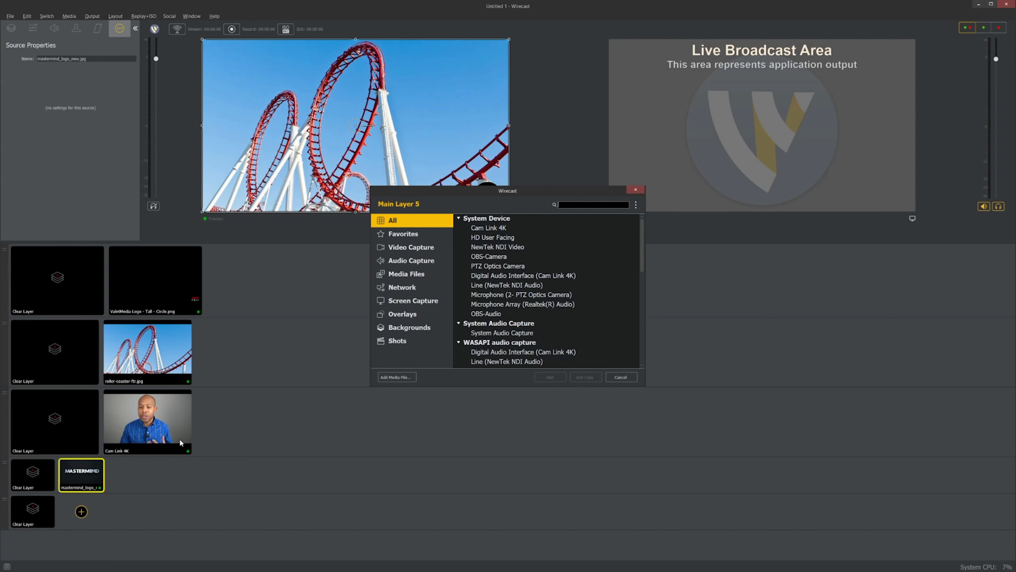
click(417, 261)
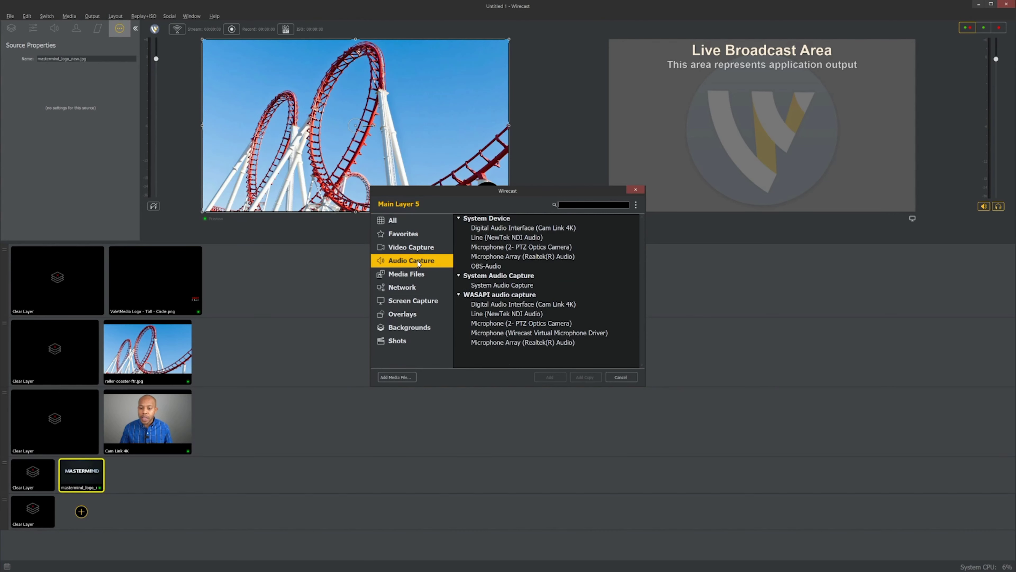
double_click(502, 227)
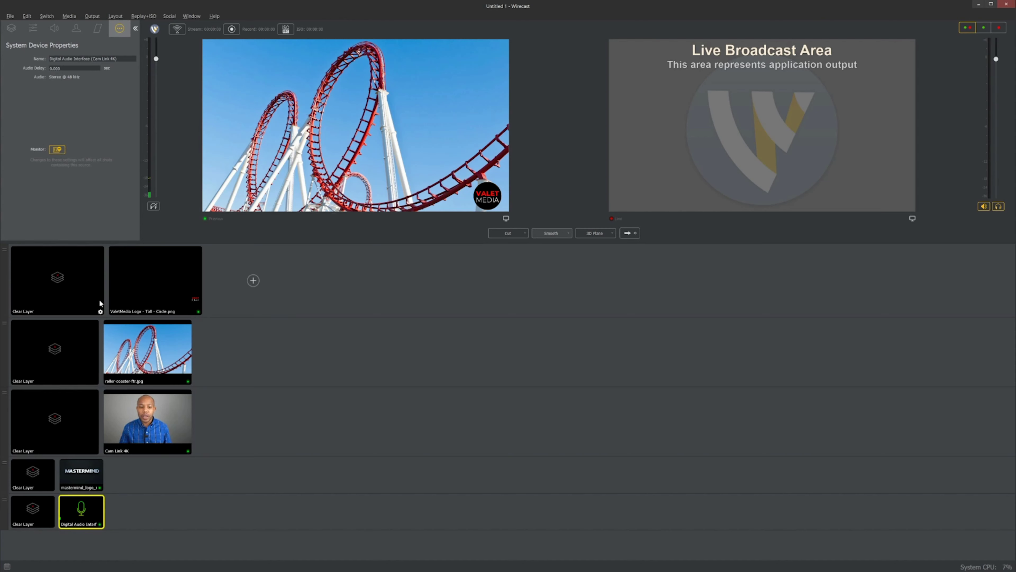
Step: Clear layers 1–4, then preview only the Cam Link 4K camera with its Digital Audio Interface audio
click(52, 280)
click(58, 341)
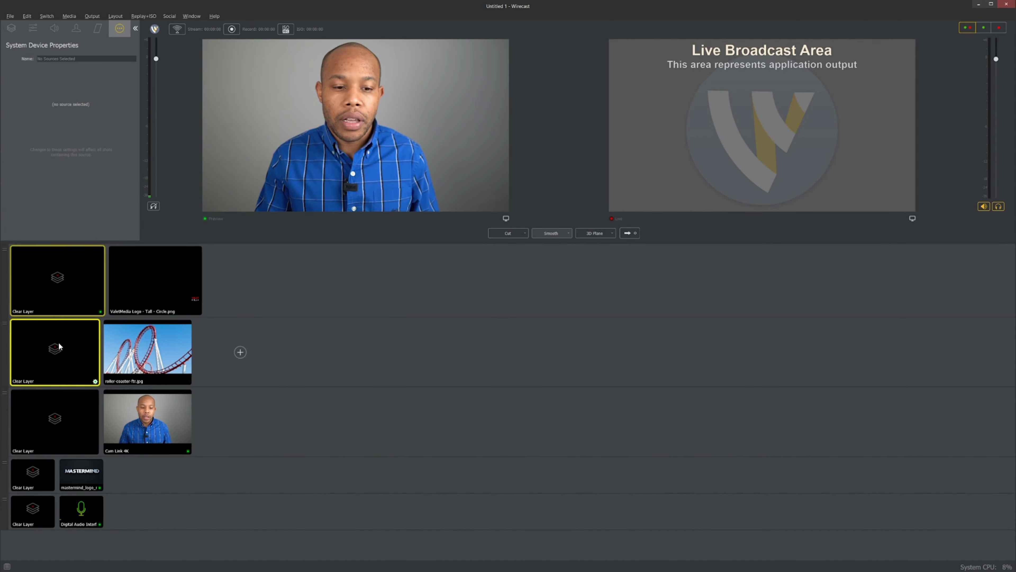
click(55, 401)
click(44, 473)
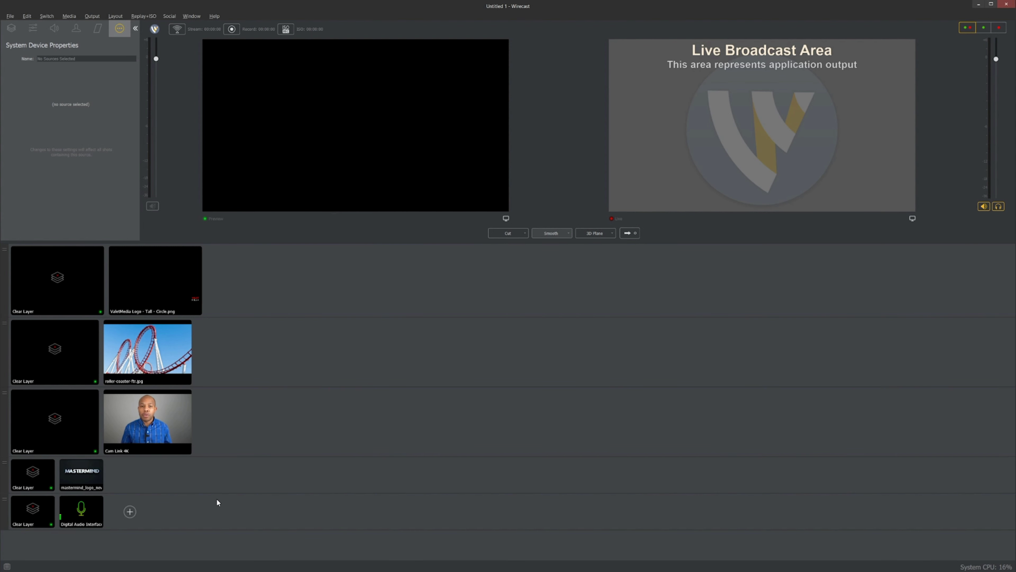
click(146, 414)
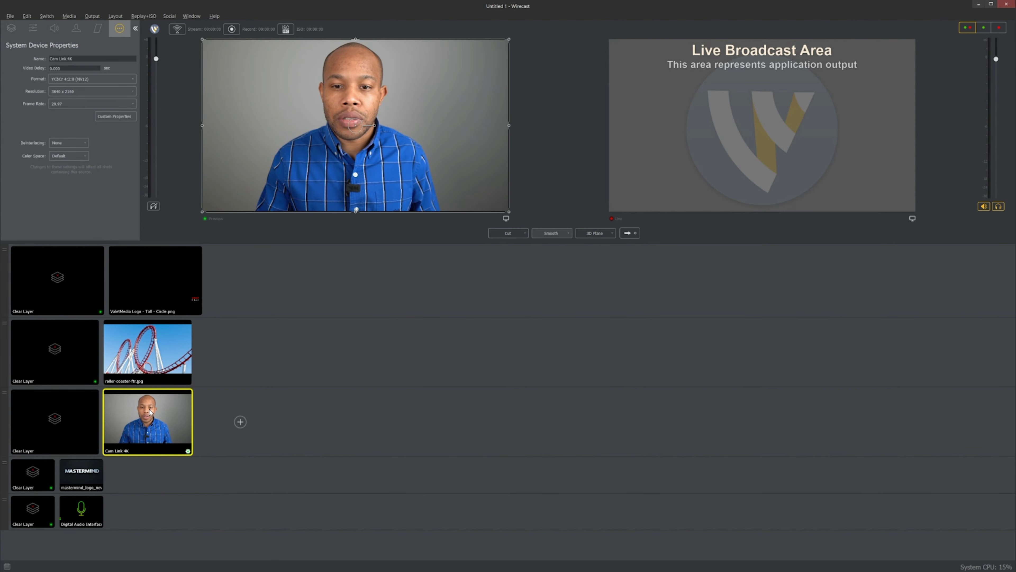
click(87, 512)
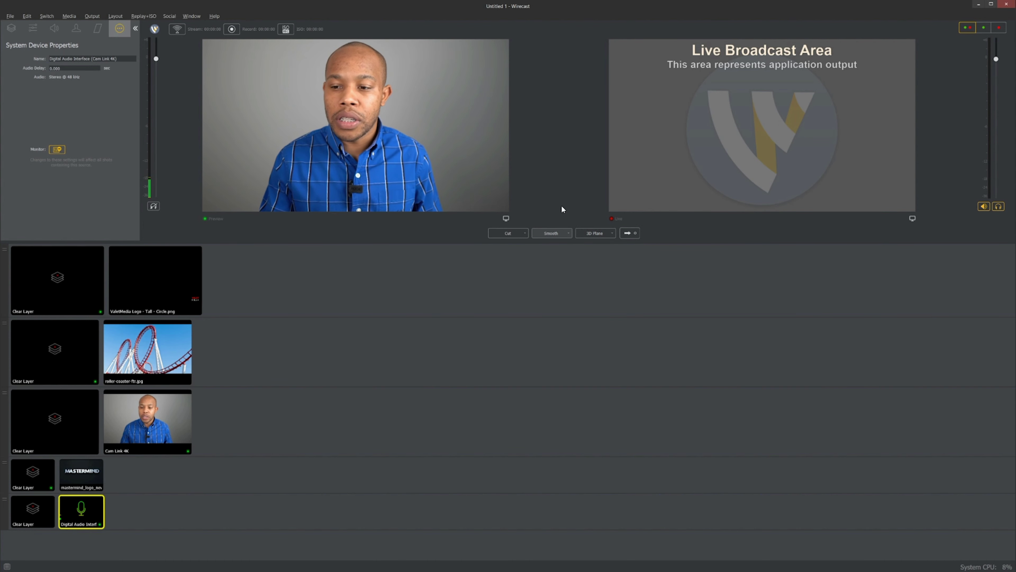
Step: Take the camera shot live, then swap it for the roller-coaster image and send that live
click(626, 233)
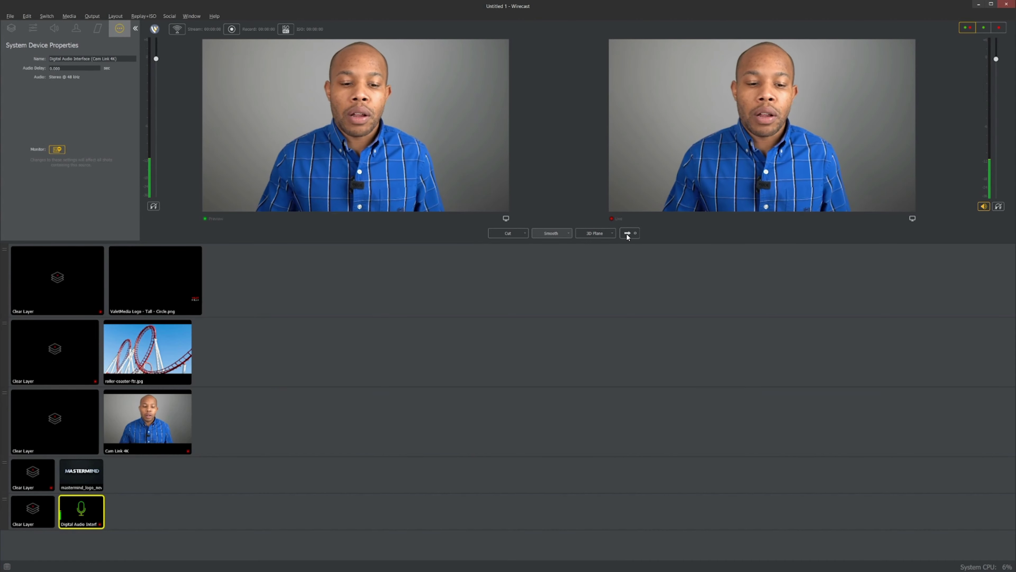
click(144, 350)
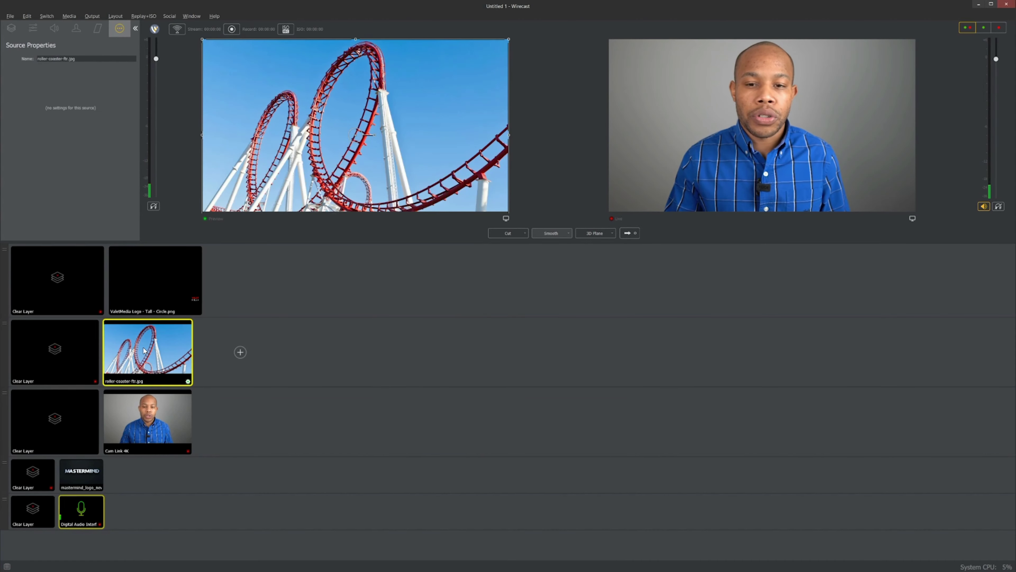
click(80, 414)
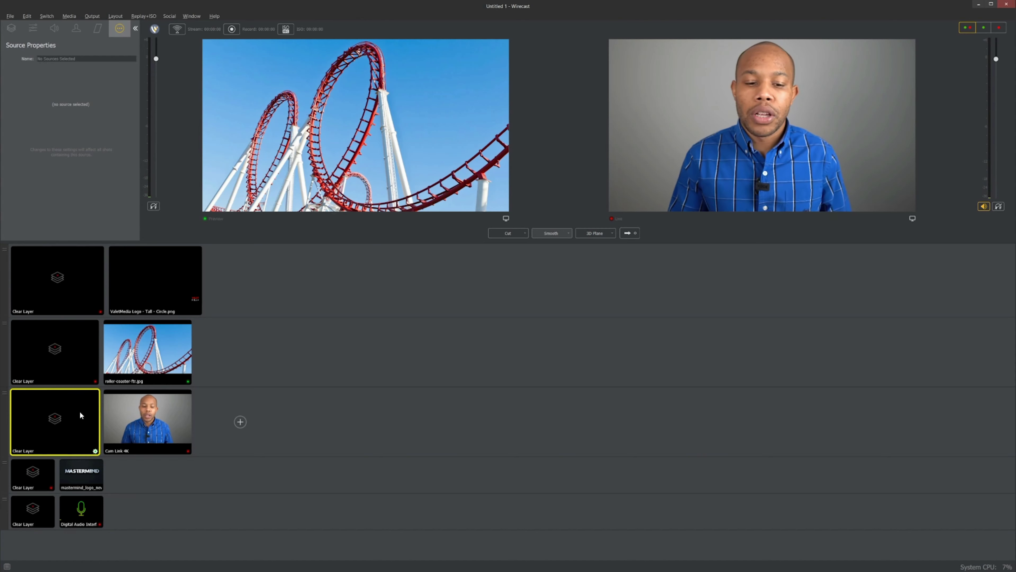
click(628, 233)
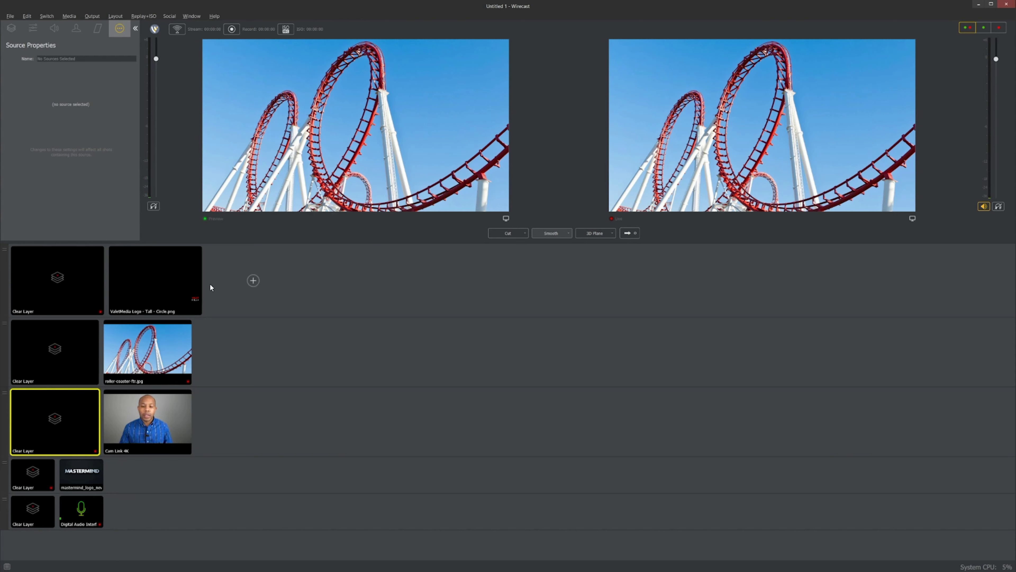
Step: Send the roller coaster live with the ValetMedia logo, then switch Live to the Cam Link 4K camera alone
click(176, 287)
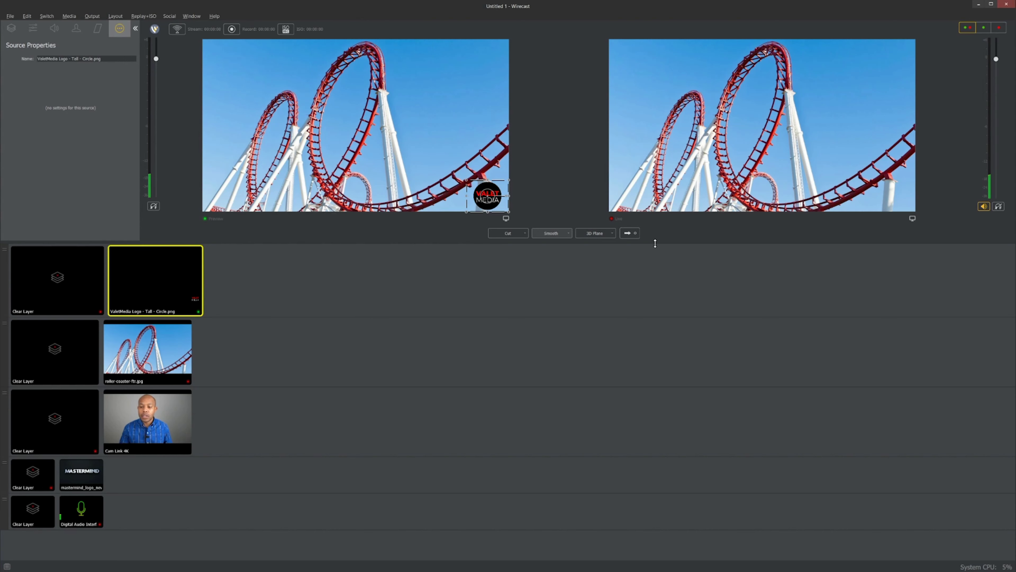
click(629, 233)
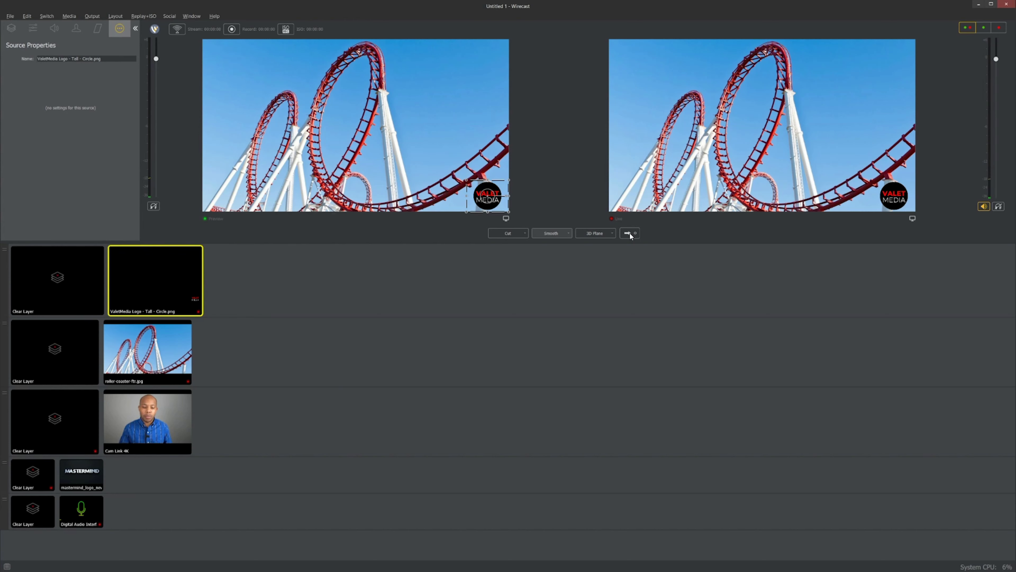
click(67, 337)
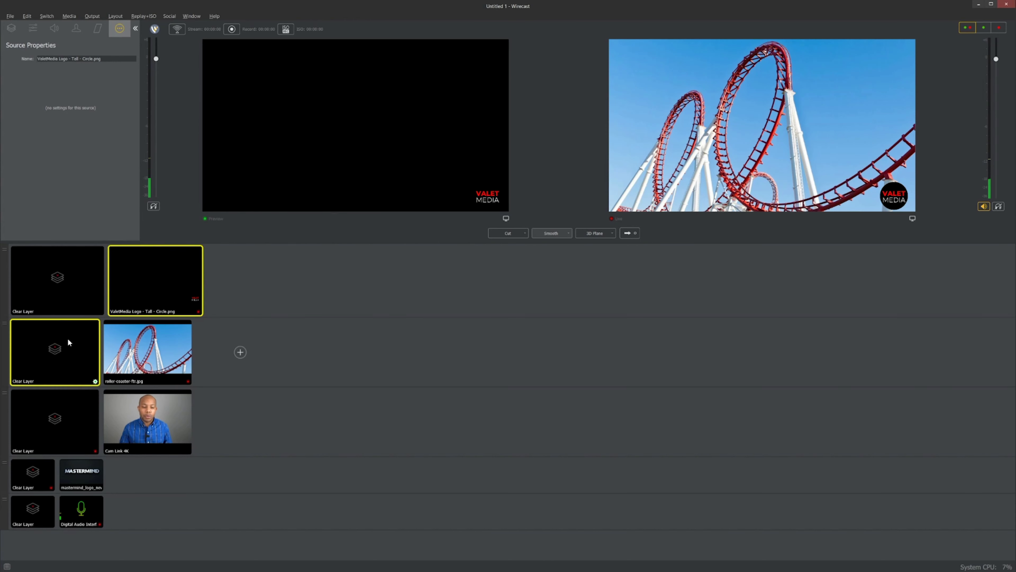
click(57, 297)
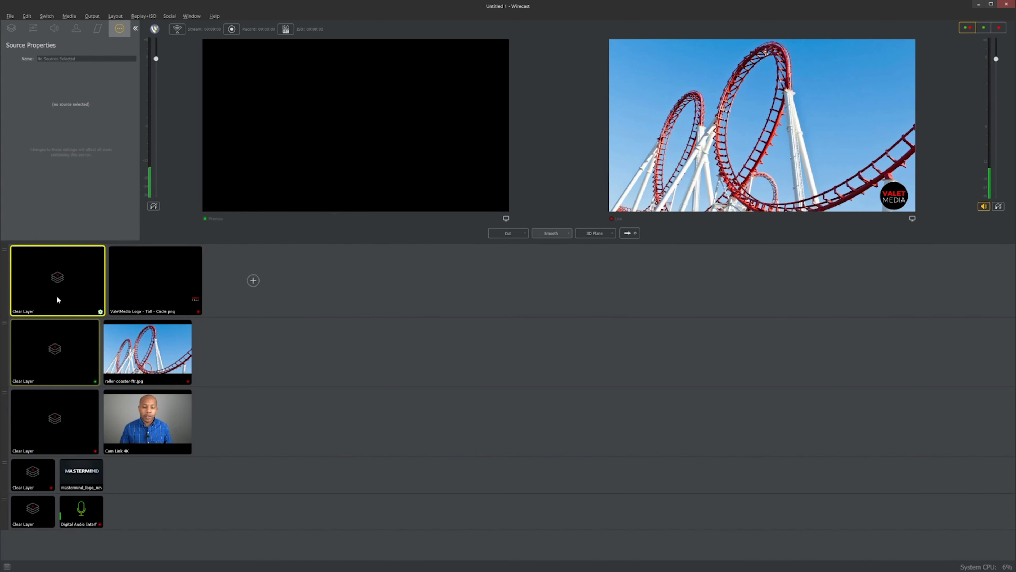
click(141, 406)
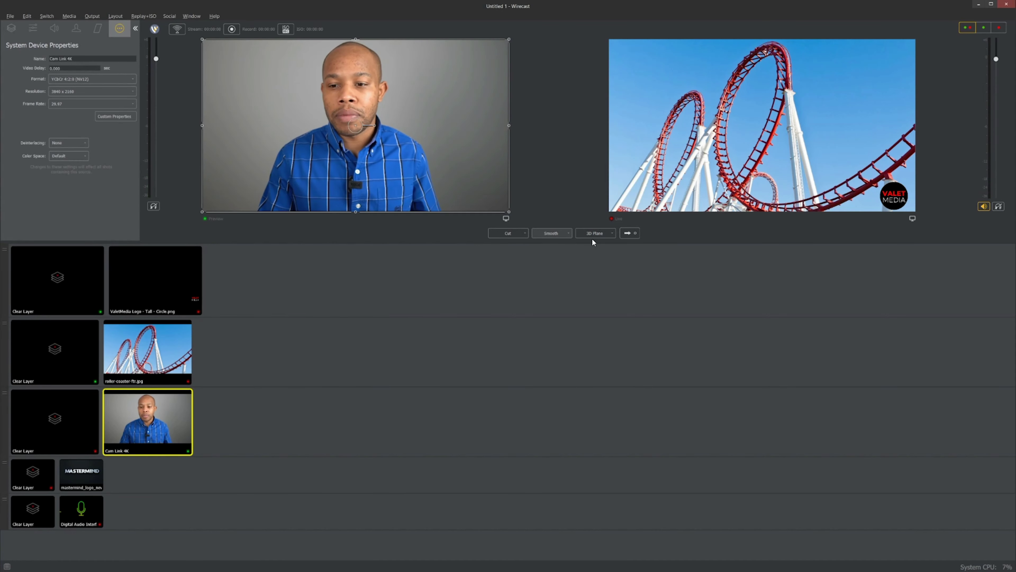
click(625, 233)
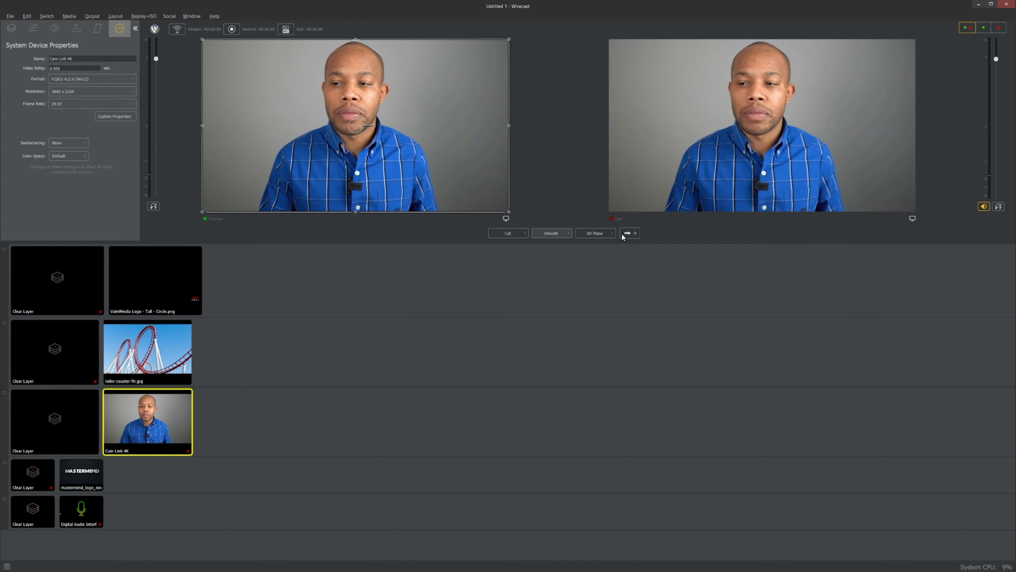